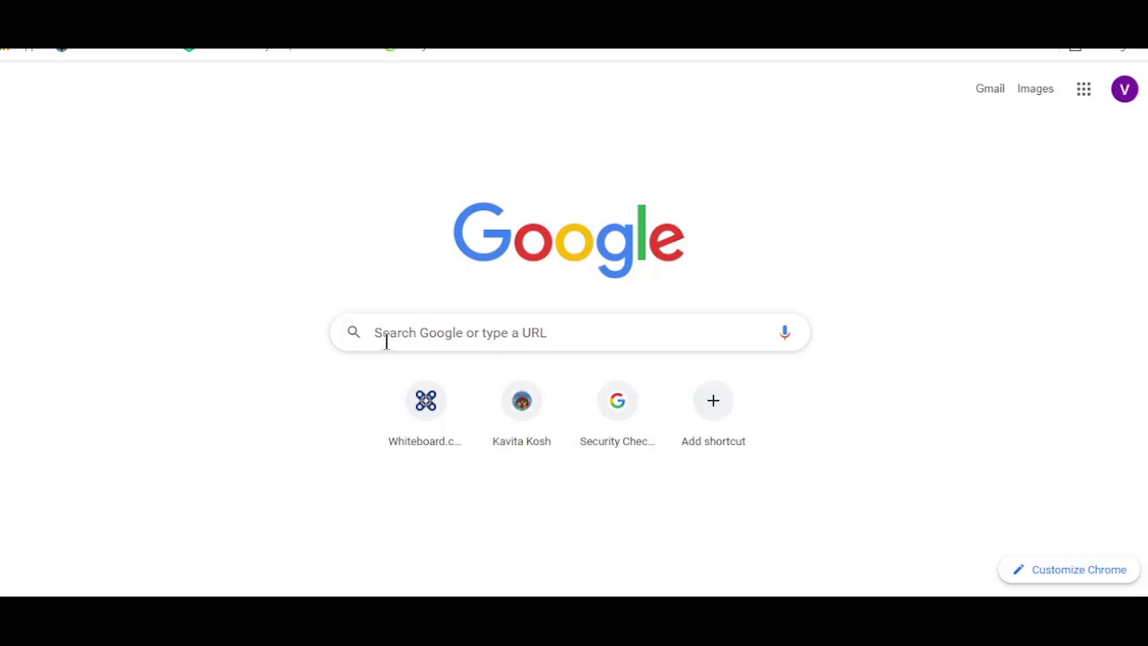
# Step: Search Google for 'kahoot' and follow the kahoot.com result to the homepage
pyautogui.click(380, 333)
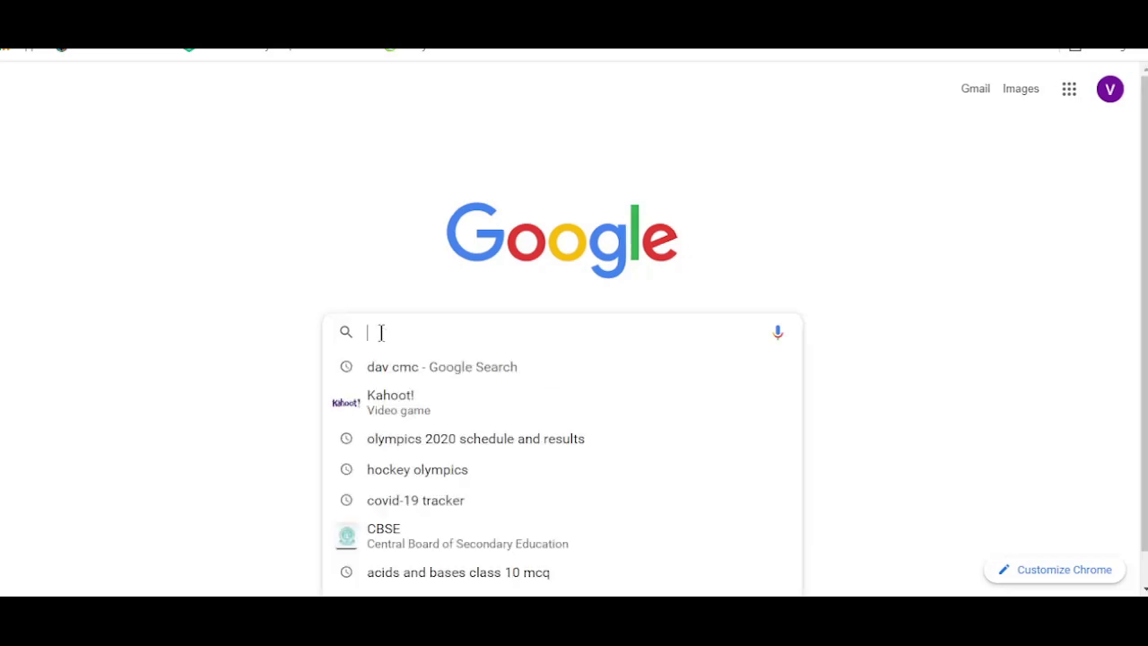
pyautogui.click(388, 404)
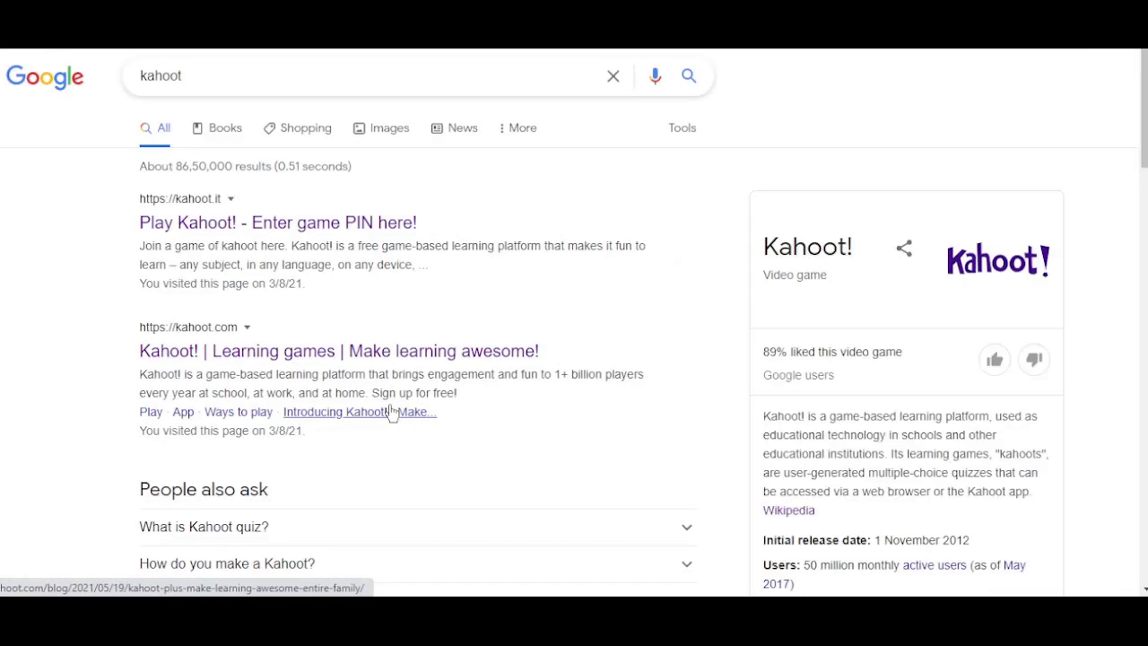
pyautogui.click(197, 353)
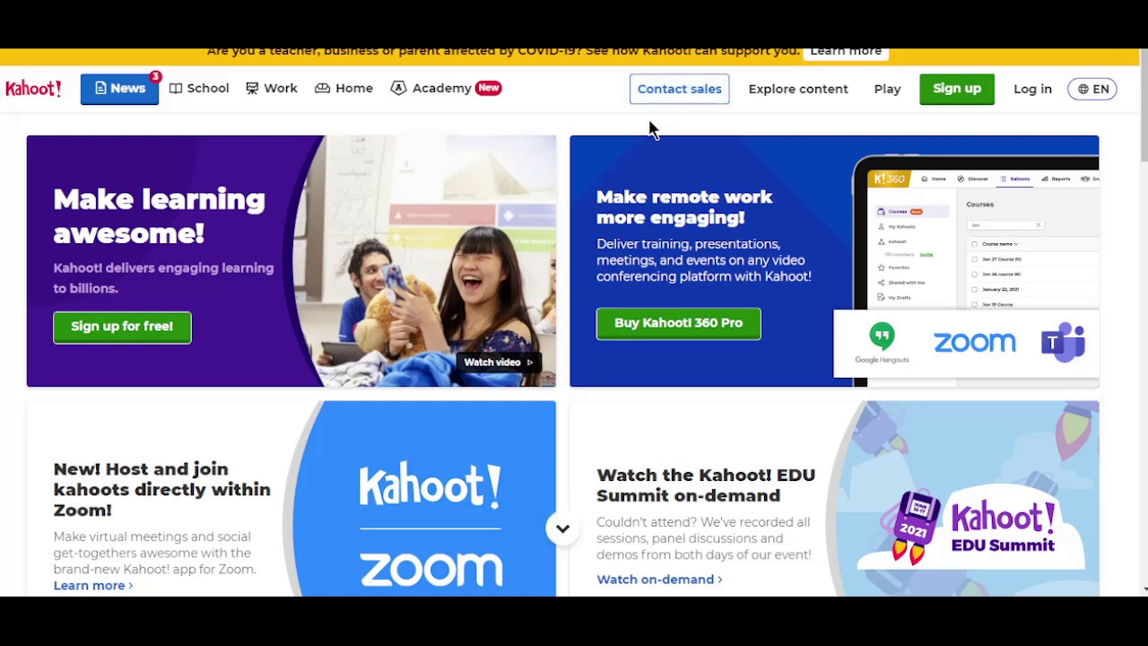
# Step: Start sign-up as a Teacher at a School and focus the Email field
pyautogui.click(962, 99)
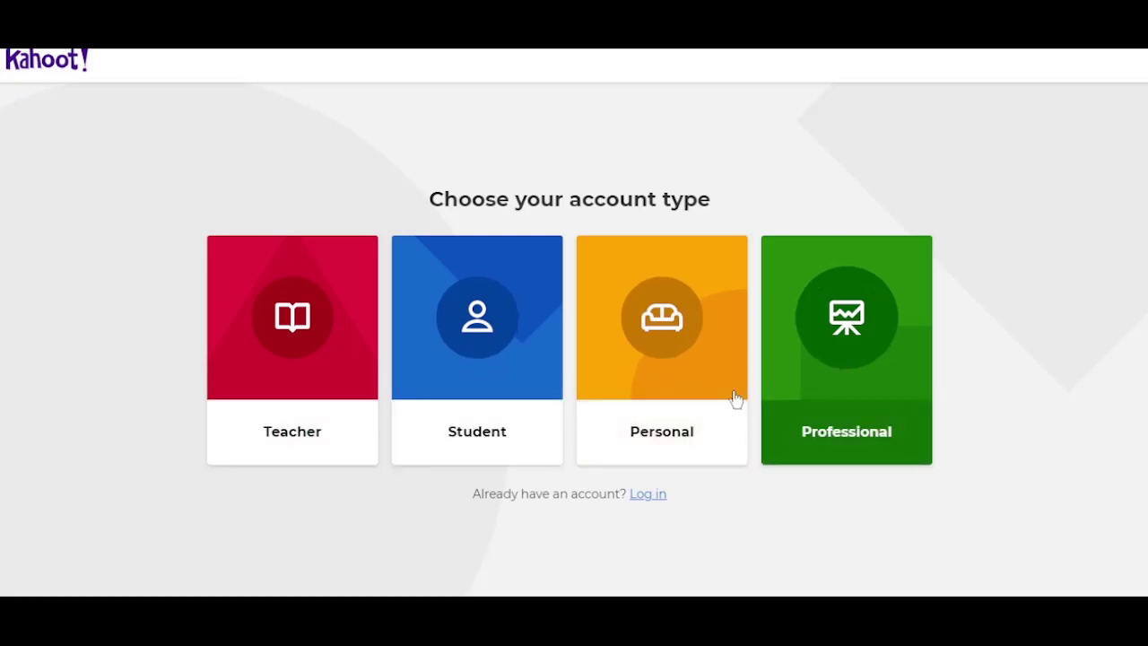
pyautogui.click(313, 392)
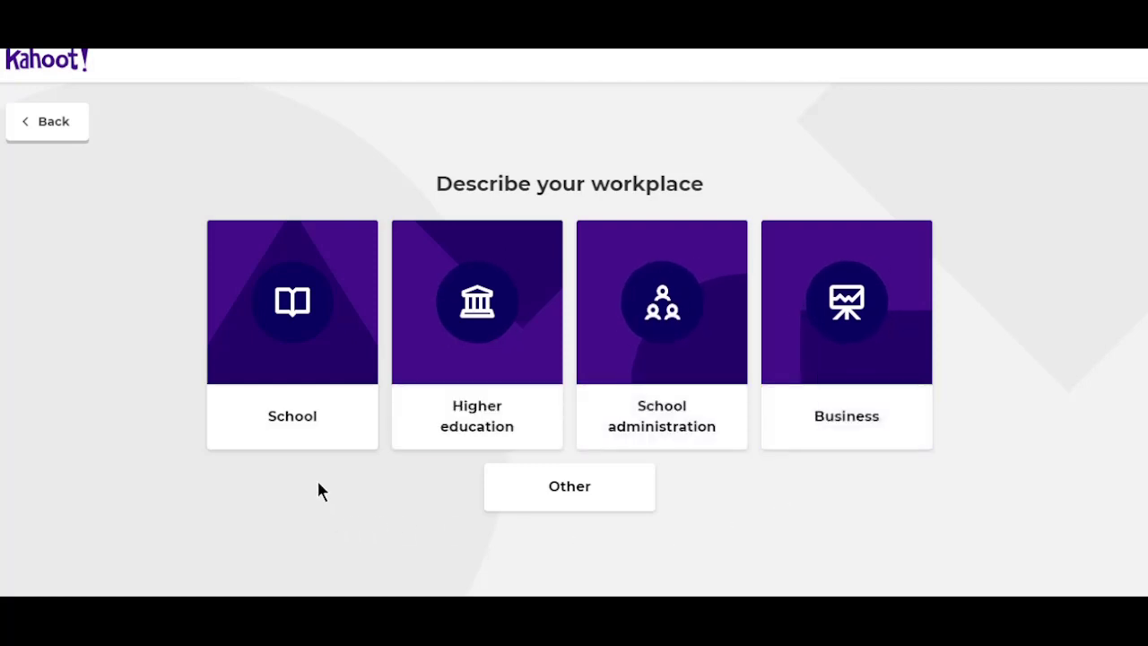
pyautogui.click(308, 375)
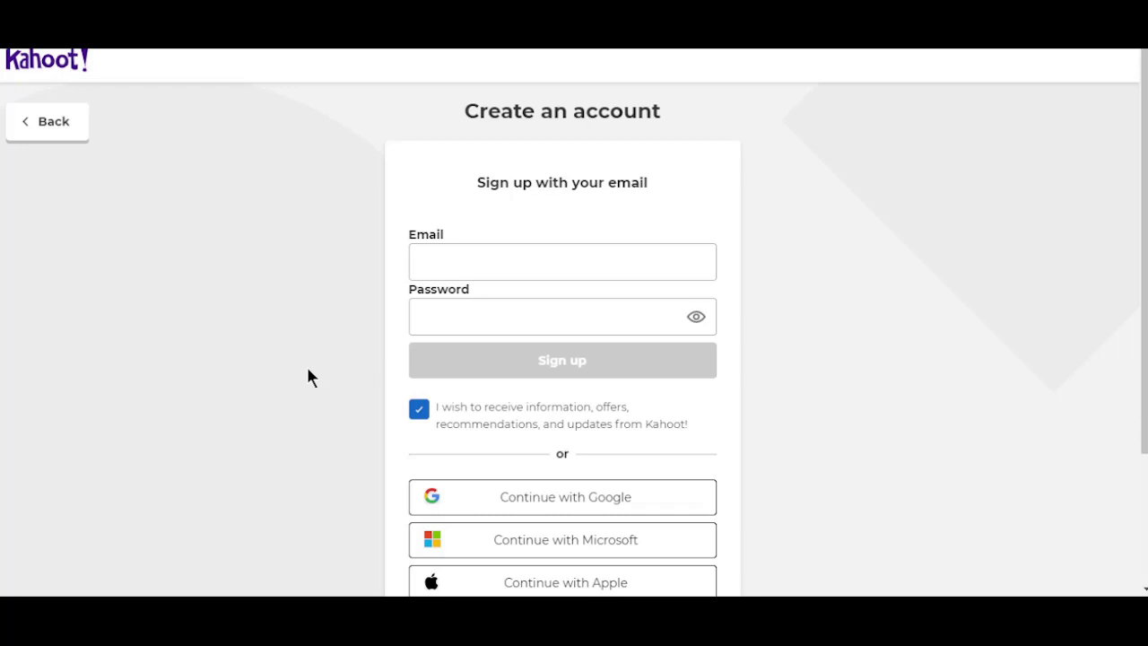
pyautogui.click(434, 254)
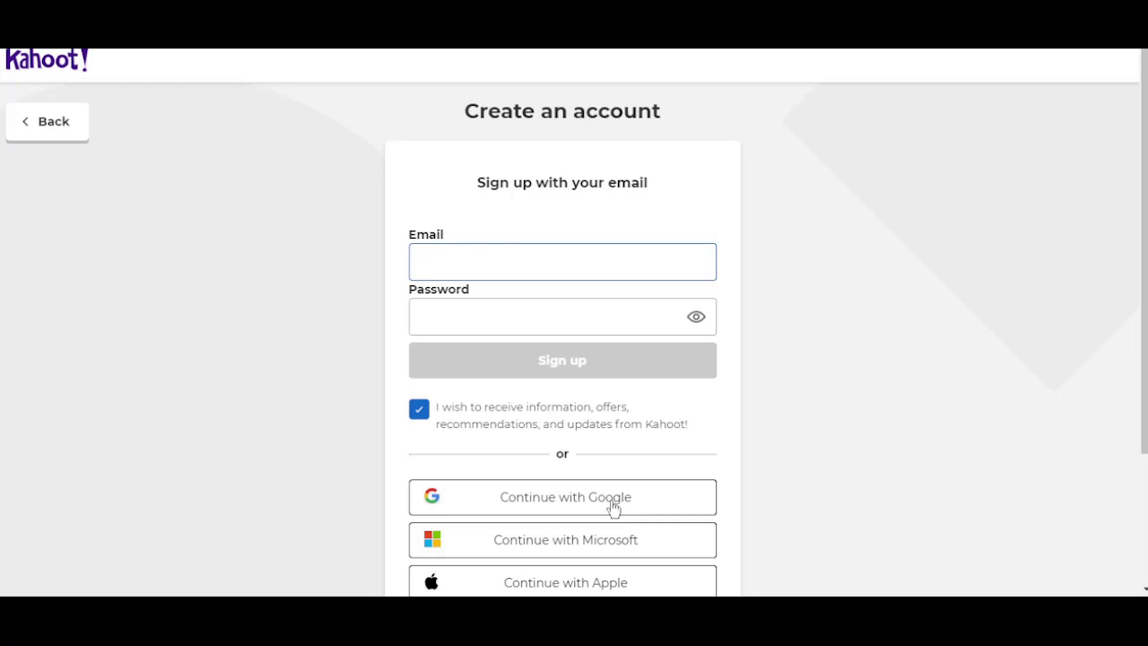
# Step: Continue with Google and choose the Google account to sign in with
pyautogui.click(613, 509)
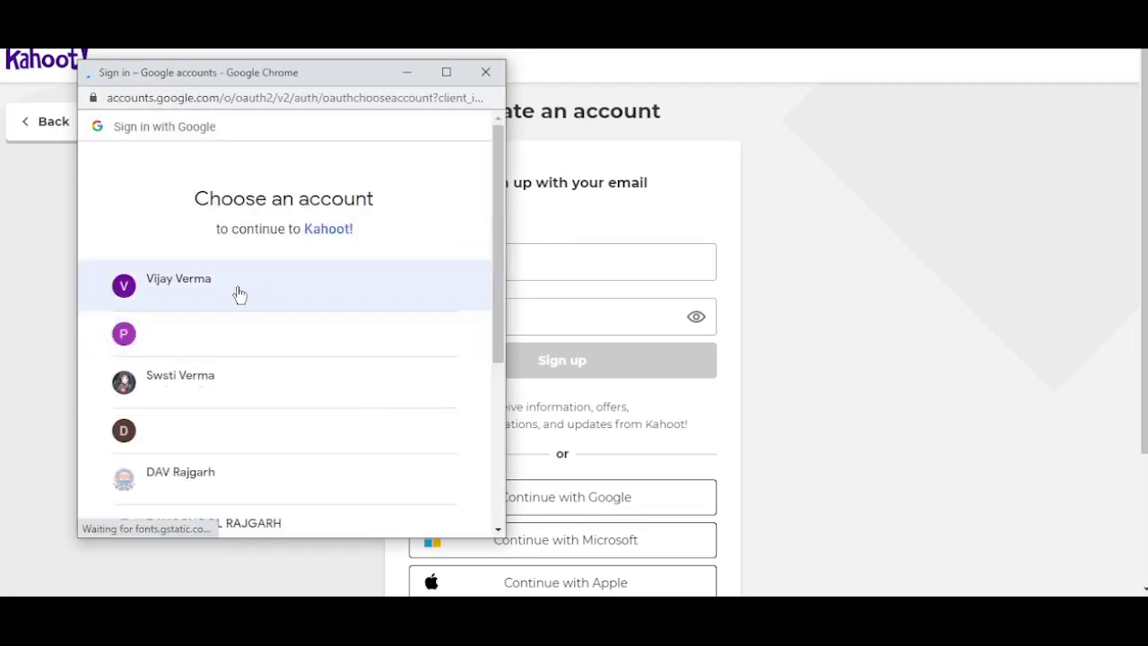
pyautogui.click(237, 293)
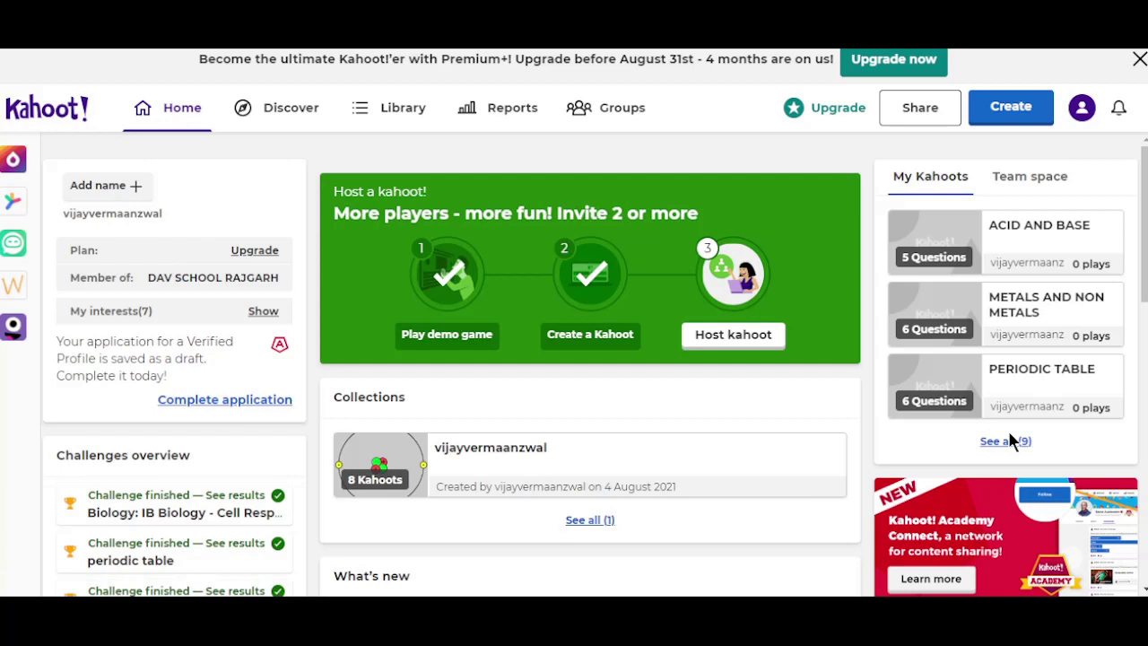
# Step: Check the profile menu, then move from Discover to the Library tab
pyautogui.click(1084, 111)
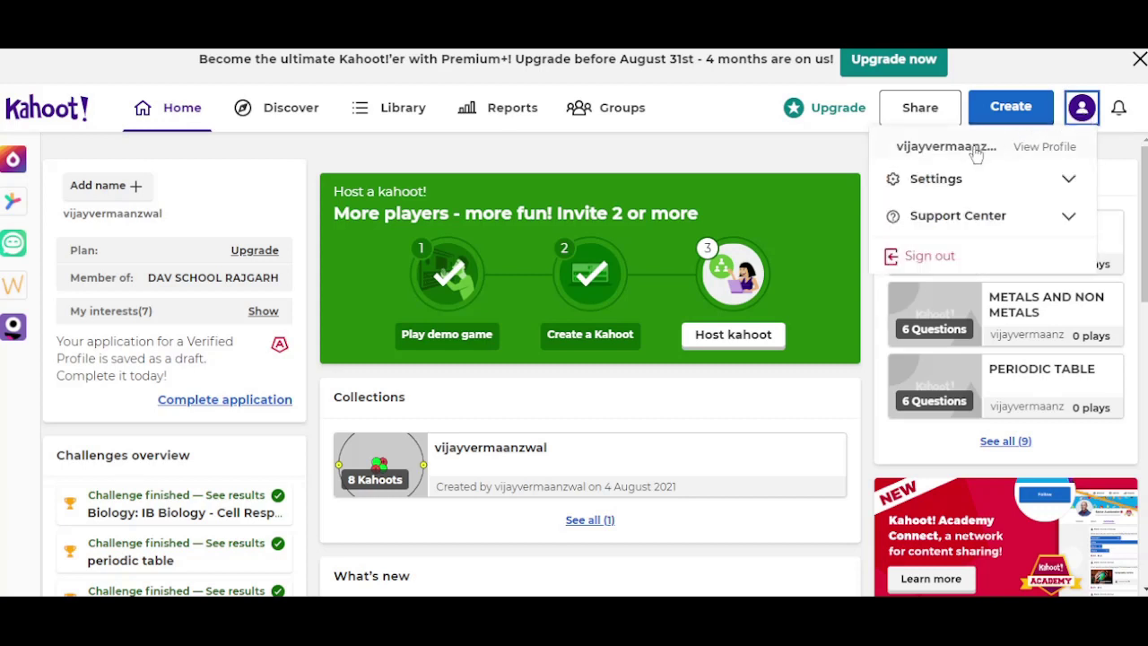
pyautogui.click(1068, 56)
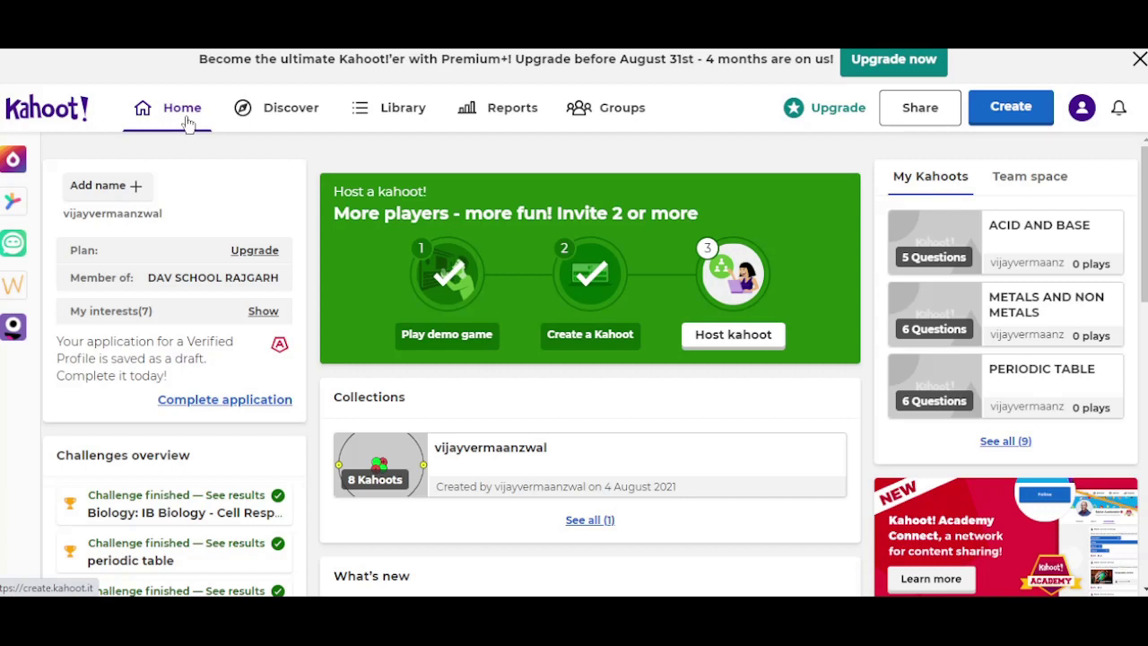
pyautogui.click(289, 109)
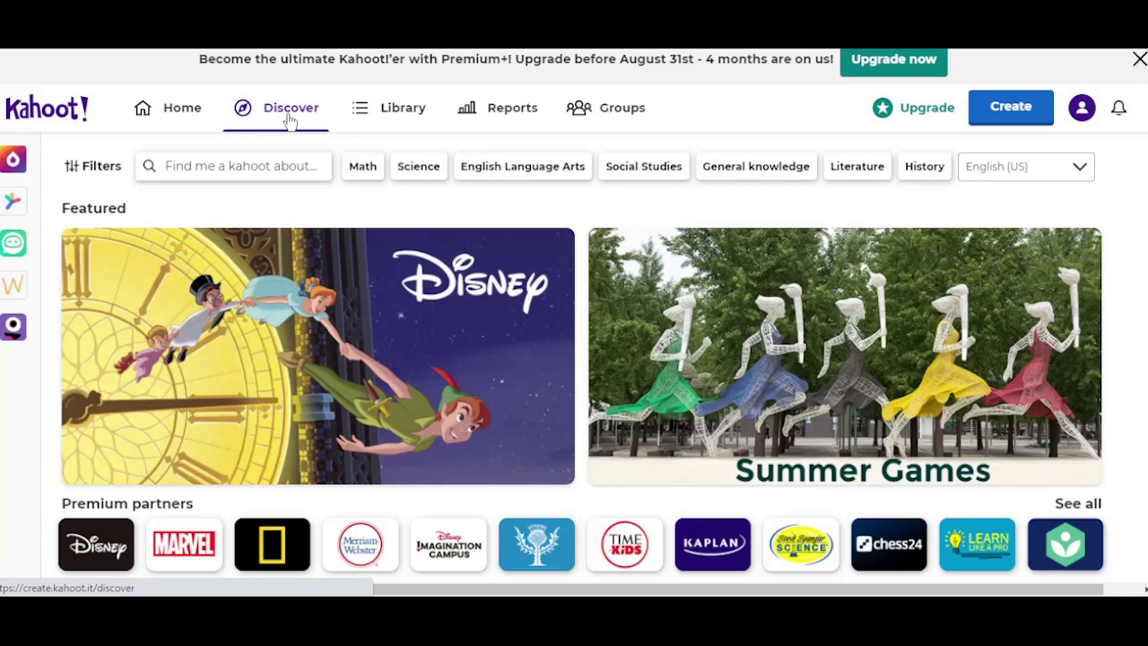
pyautogui.click(390, 110)
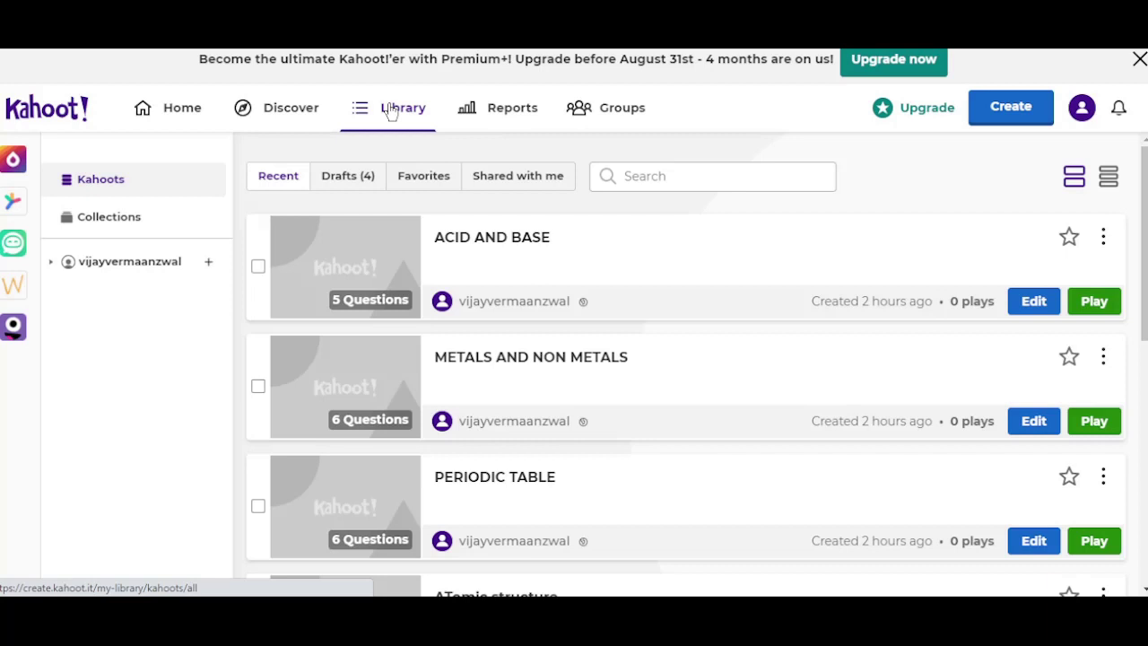
# Step: View the Reports and Groups tabs, then go back to Discover
pyautogui.click(516, 119)
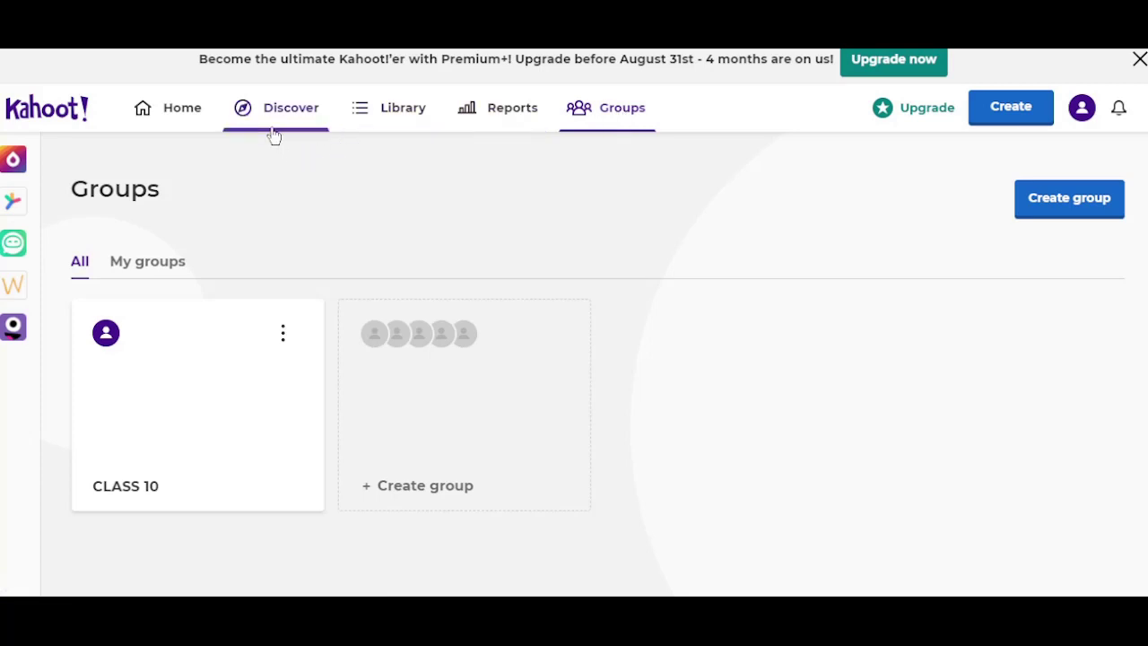
pyautogui.click(301, 118)
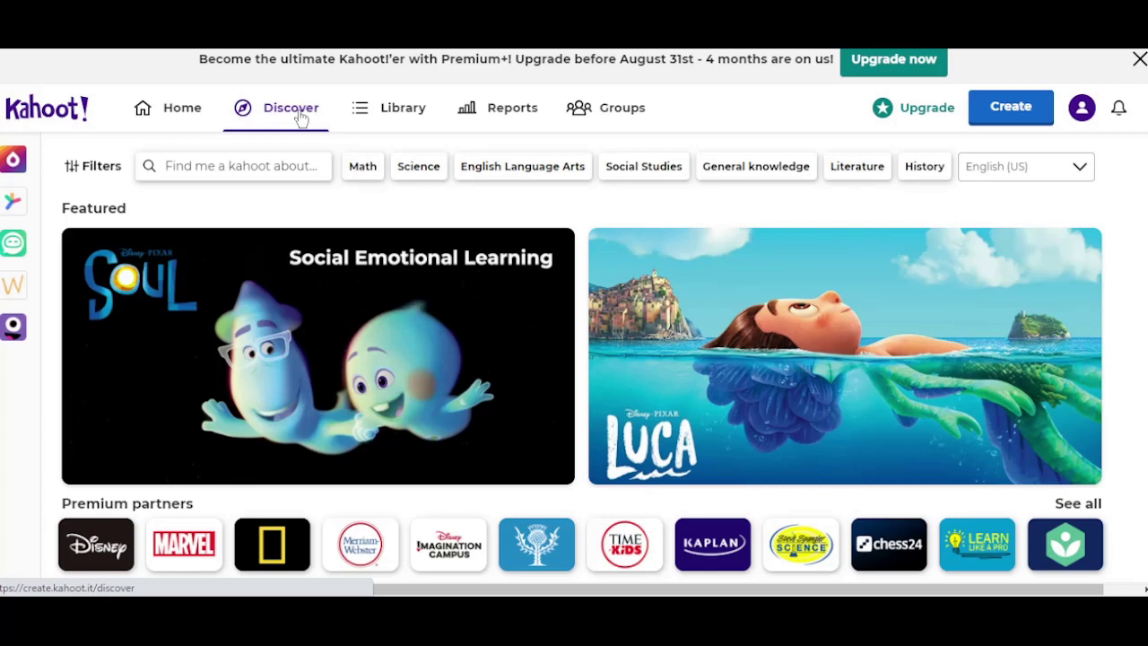
# Step: Search Discover for 'metal and non metals' and browse the 31,044 results
pyautogui.click(170, 166)
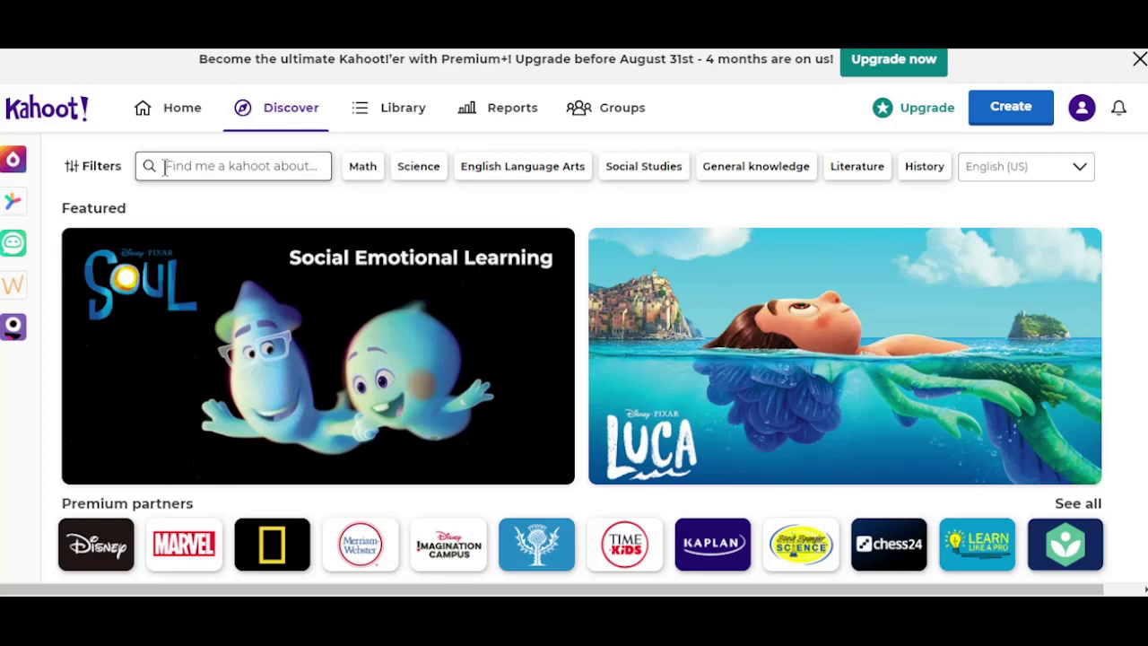
pyautogui.click(164, 168)
pyautogui.write('metal and non metals')
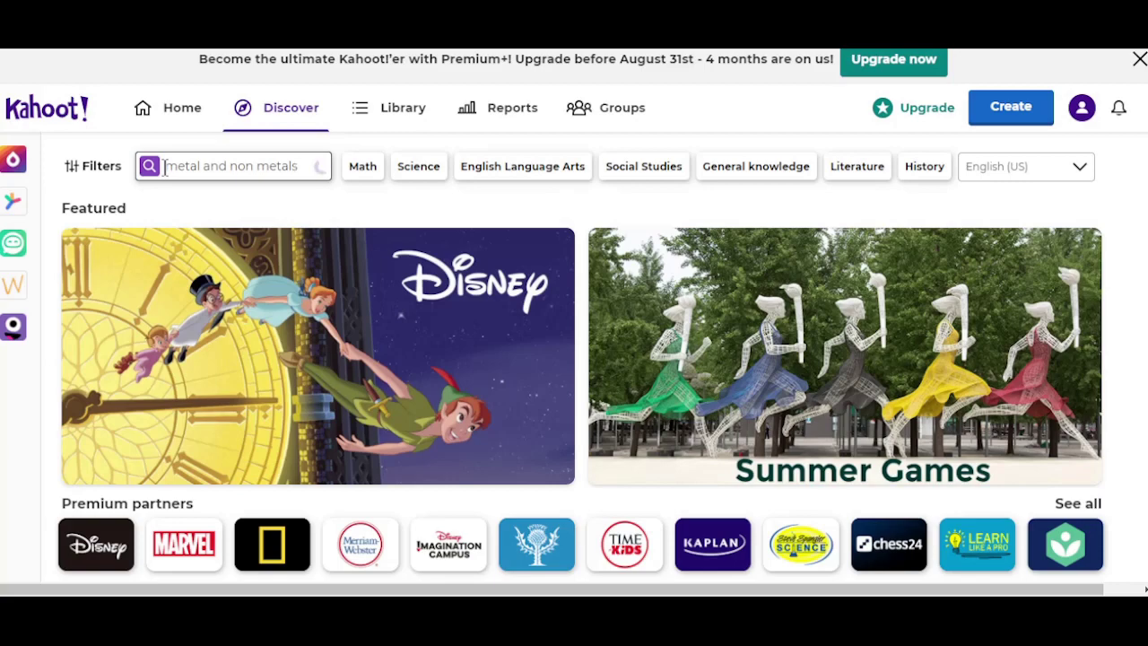
pyautogui.press('Return')
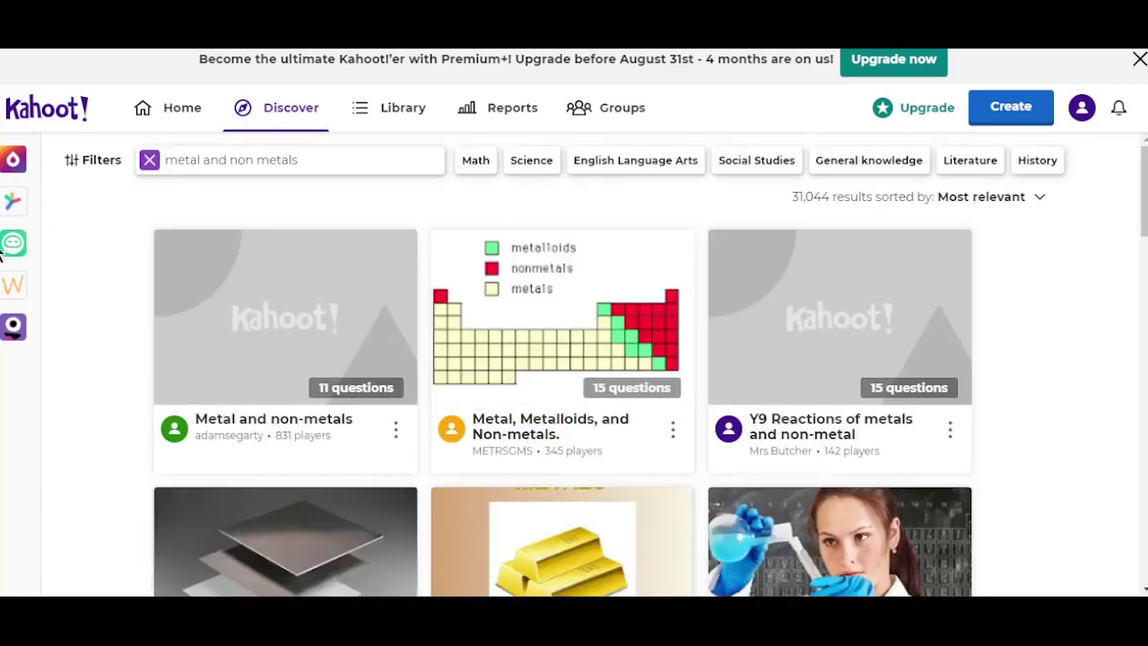
pyautogui.scroll(-2, 521, 404)
pyautogui.scroll(-10, 521, 404)
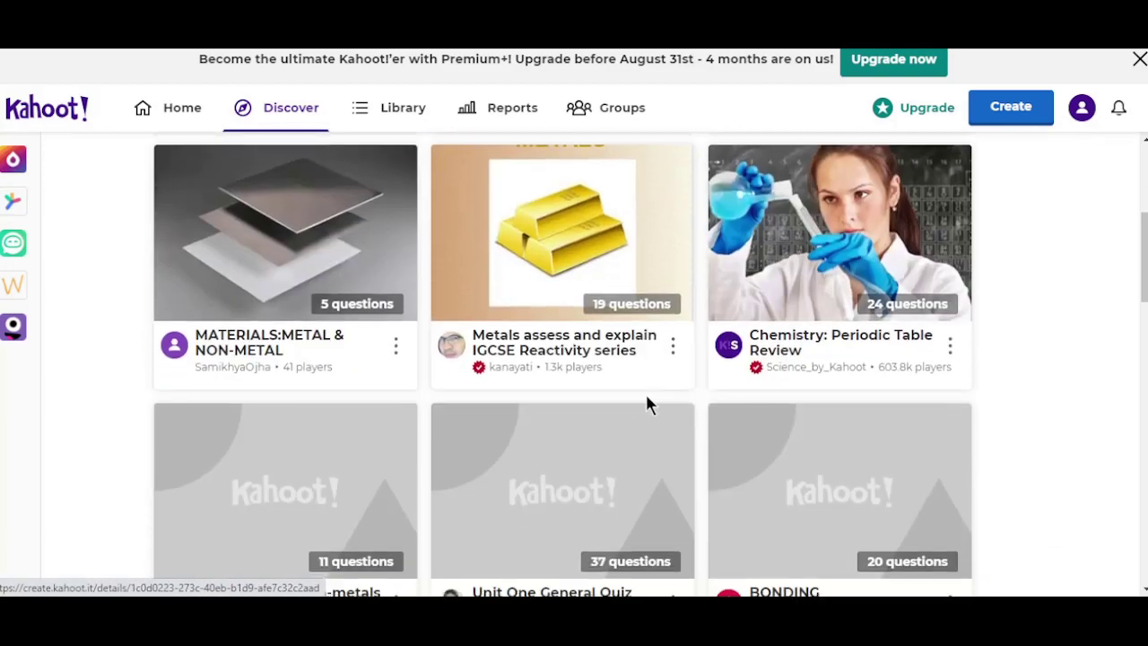
pyautogui.scroll(-10, 752, 416)
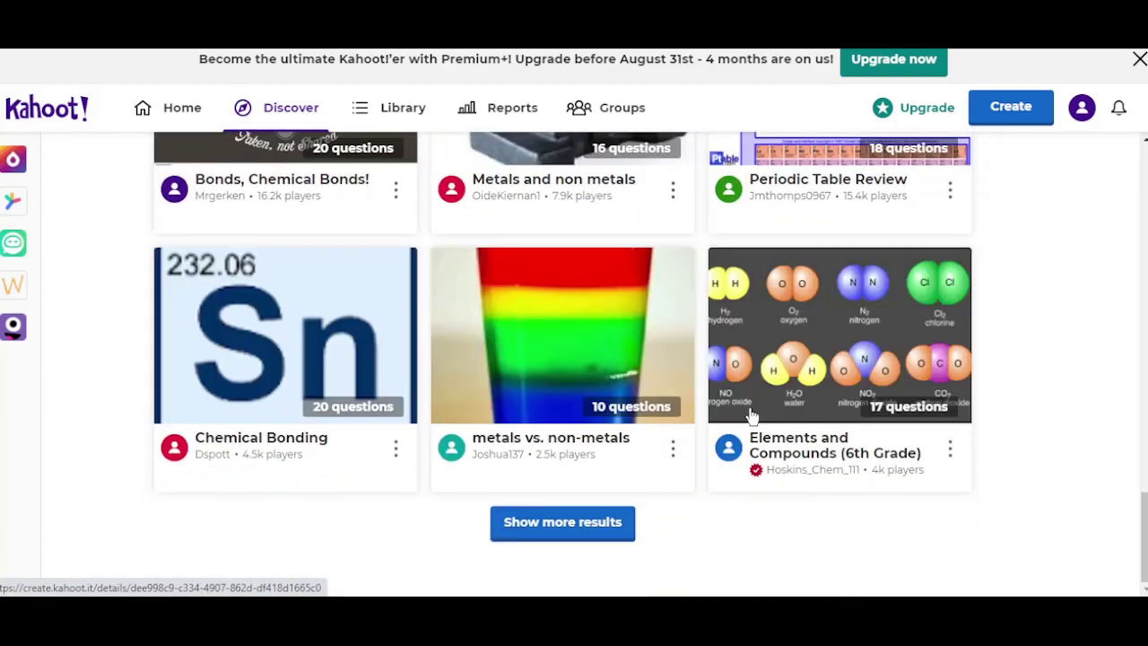
pyautogui.scroll(-10, 782, 419)
pyautogui.scroll(20, 782, 418)
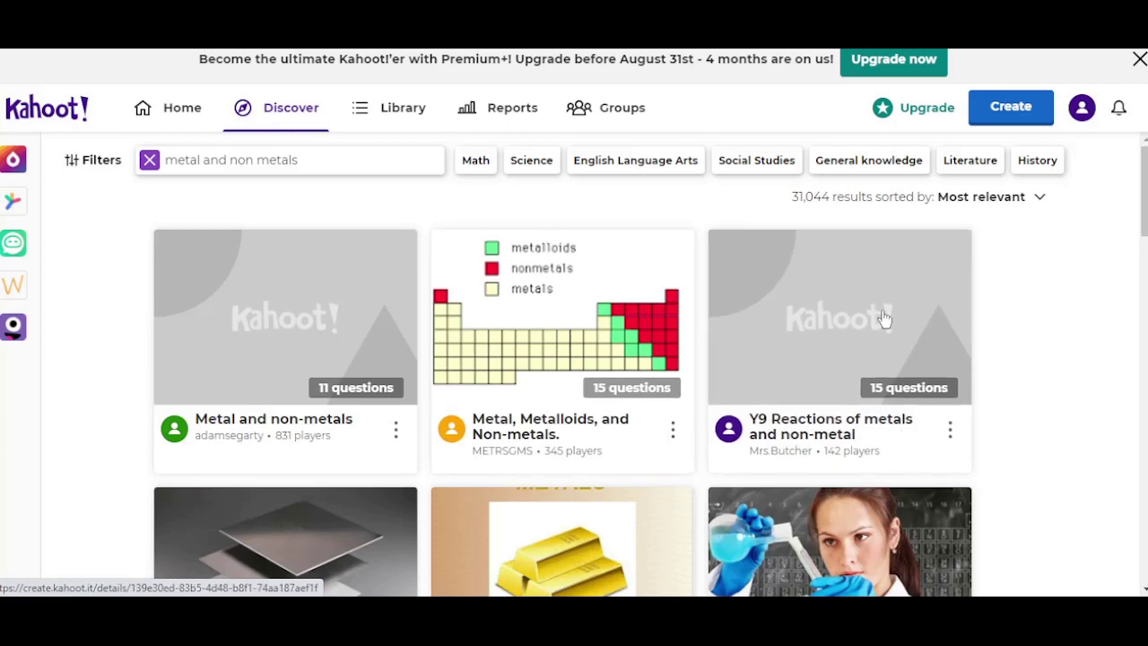
pyautogui.scroll(-2, 236, 364)
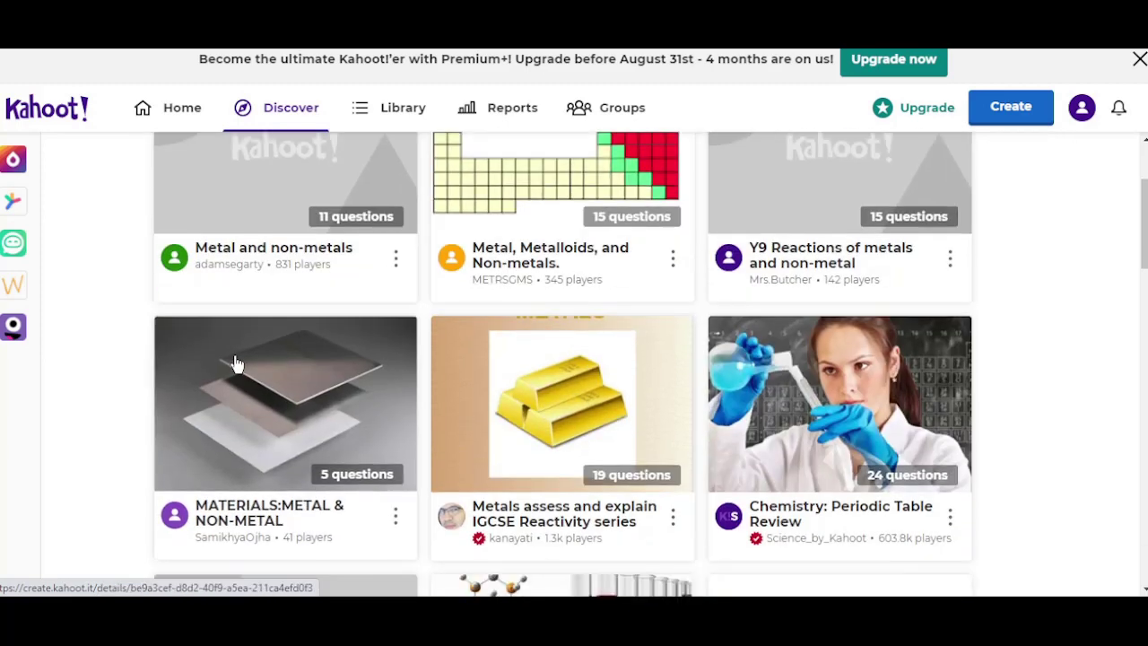
pyautogui.scroll(-6, 388, 476)
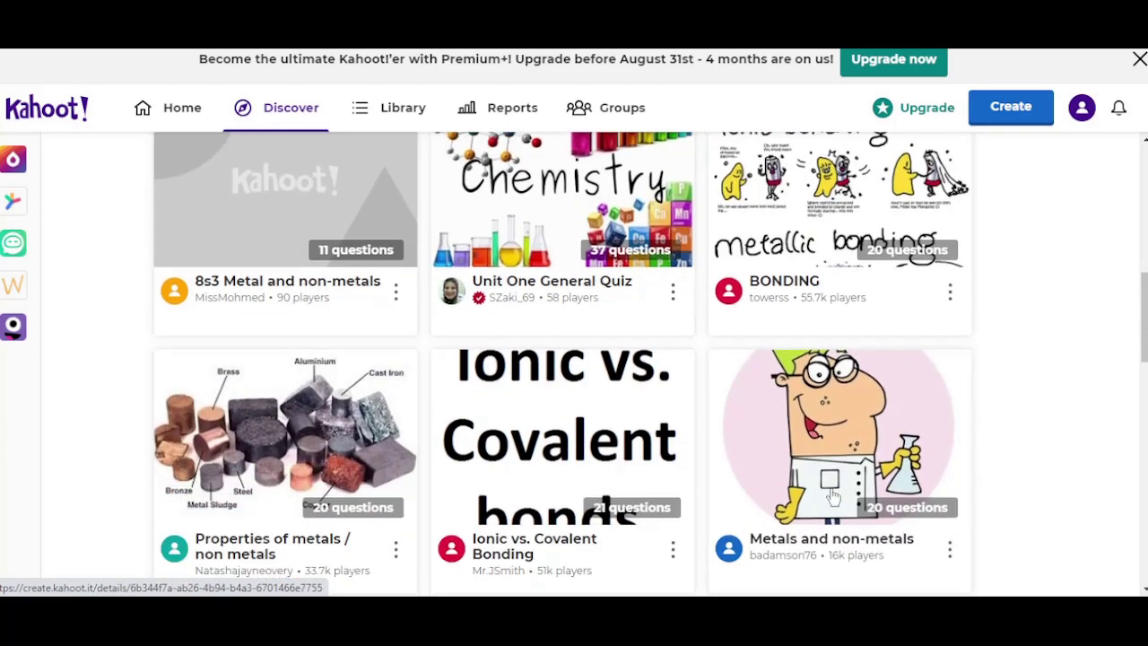
pyautogui.scroll(8, 314, 444)
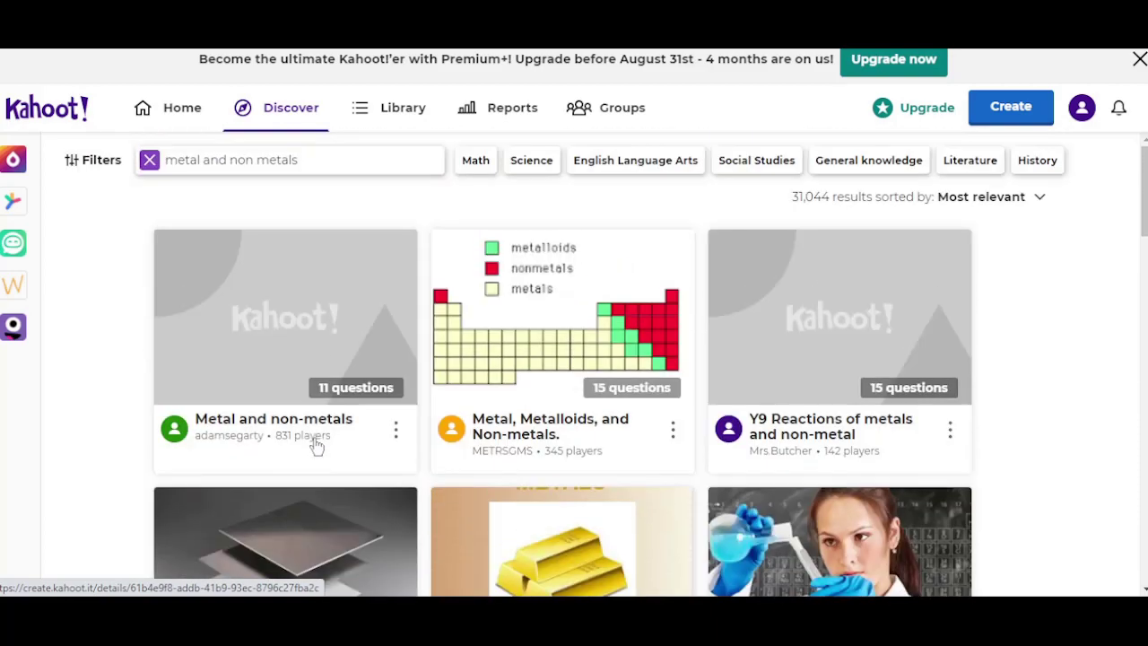
pyautogui.click(278, 321)
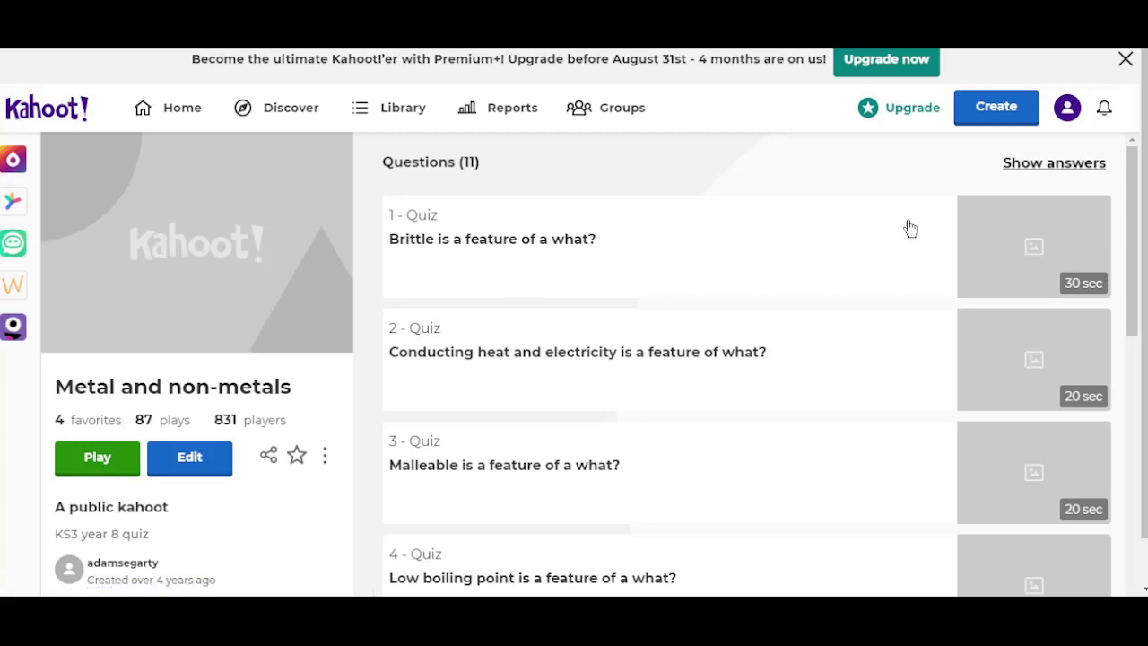
pyautogui.click(1068, 172)
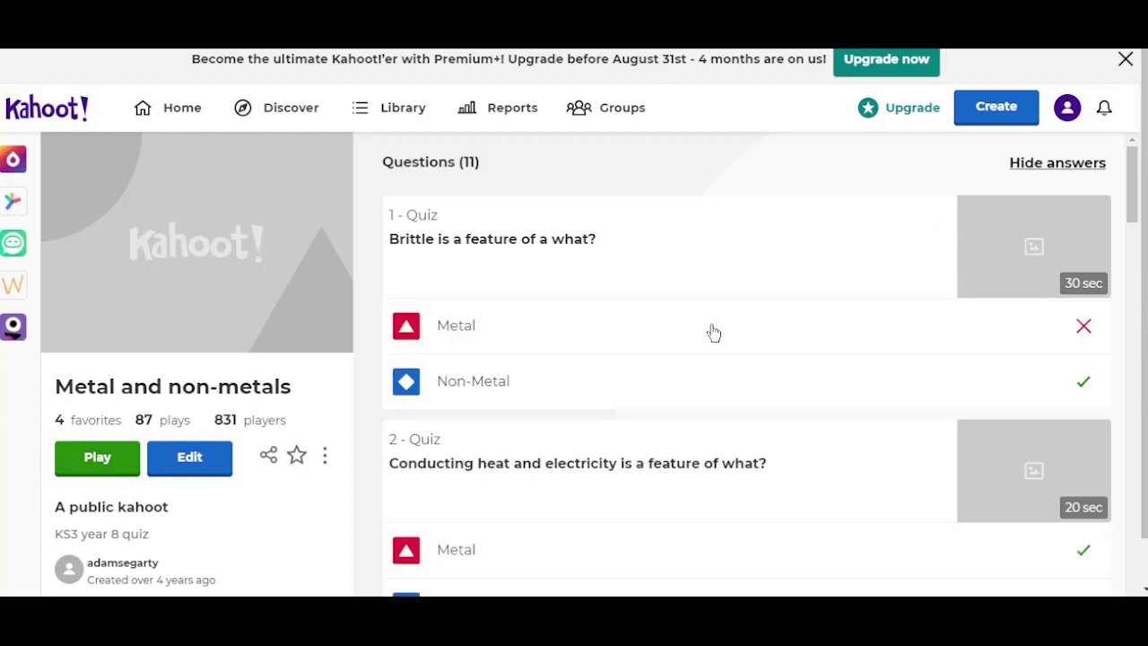
pyautogui.scroll(-1, 709, 348)
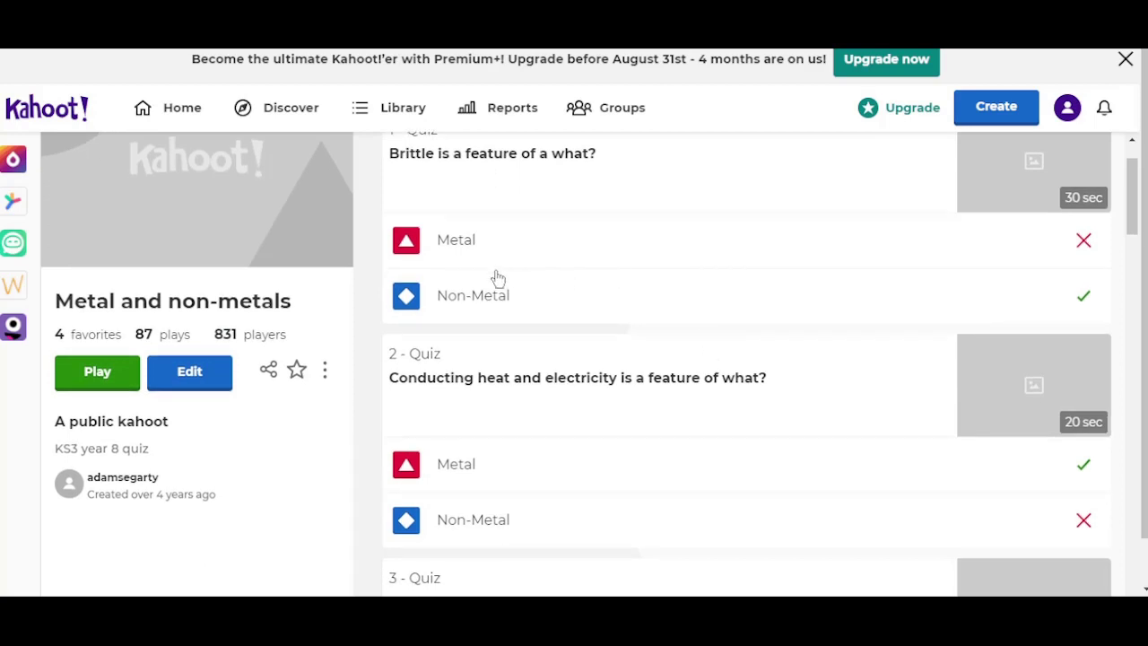
pyautogui.scroll(1, 498, 278)
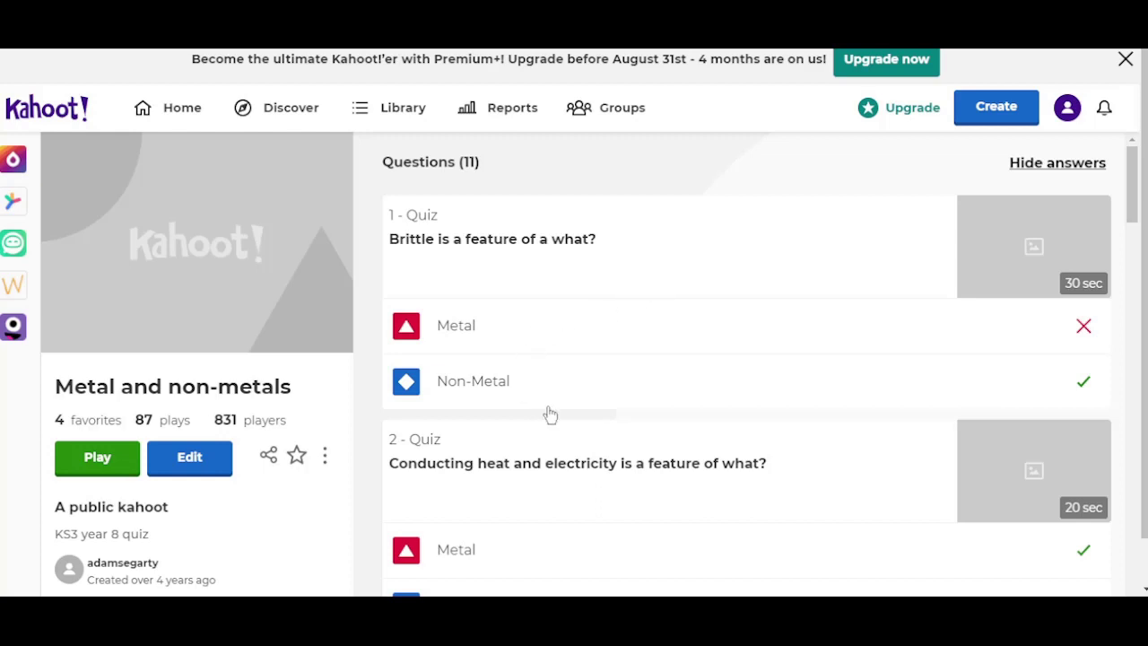
pyautogui.scroll(-1, 656, 480)
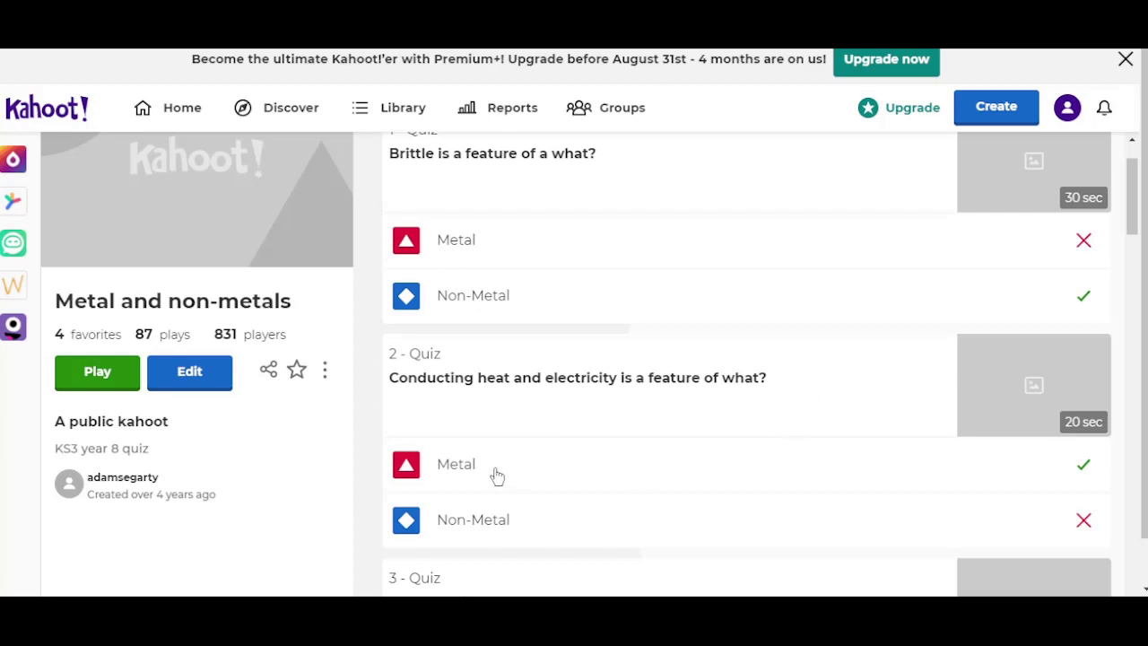
pyautogui.scroll(-3, 618, 521)
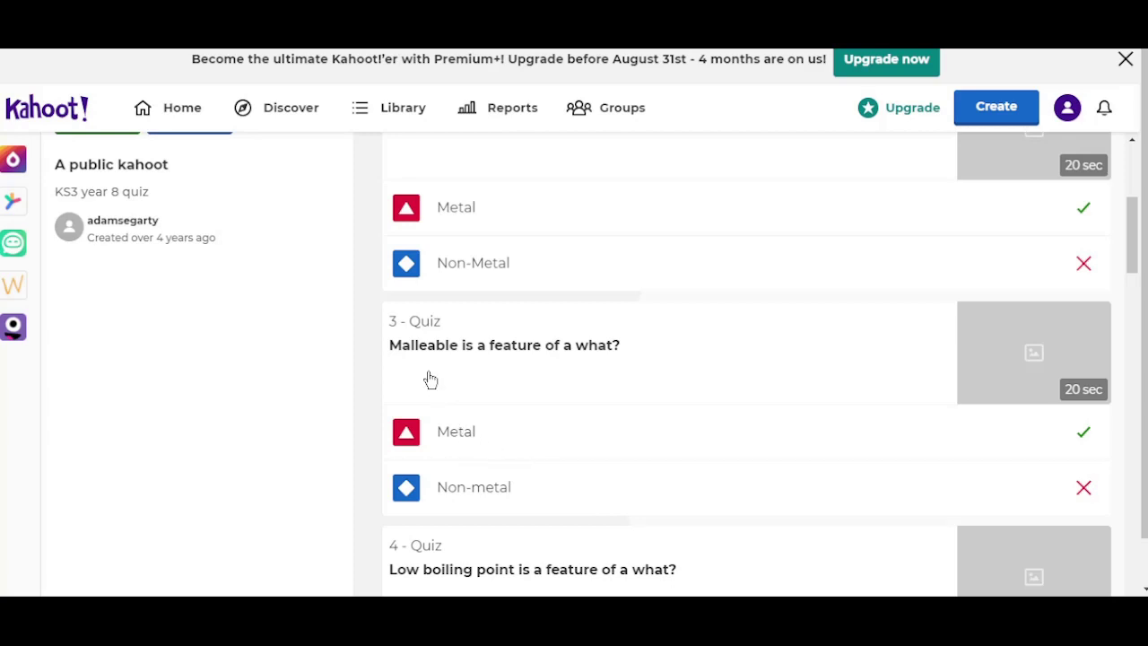
pyautogui.scroll(-1, 579, 482)
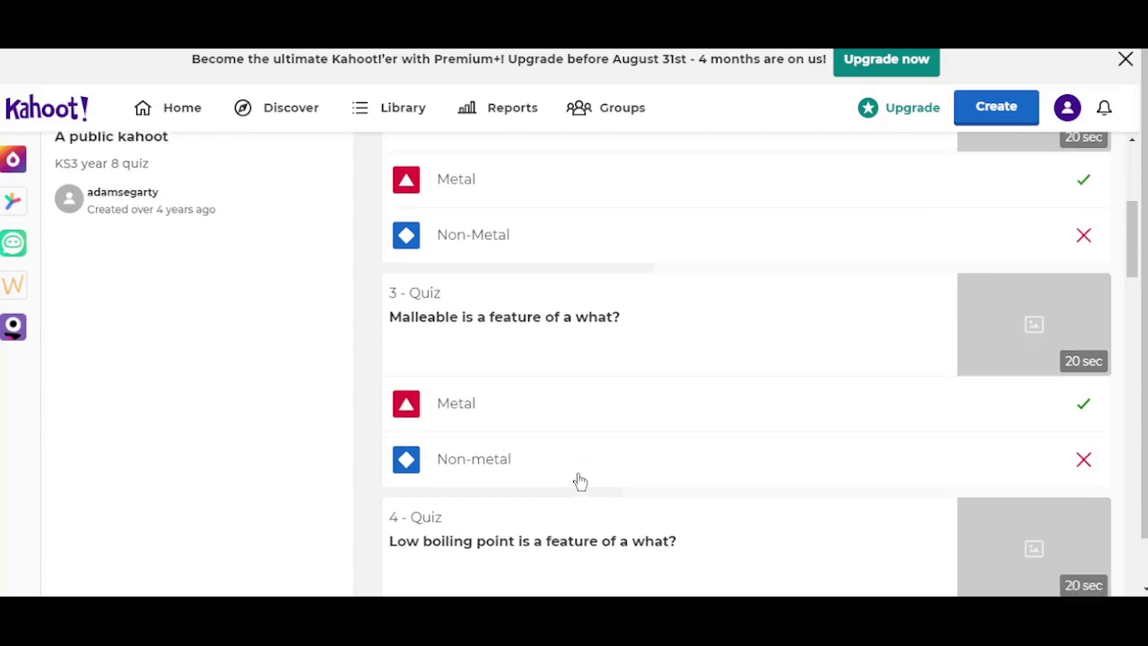
pyautogui.scroll(-10, 579, 481)
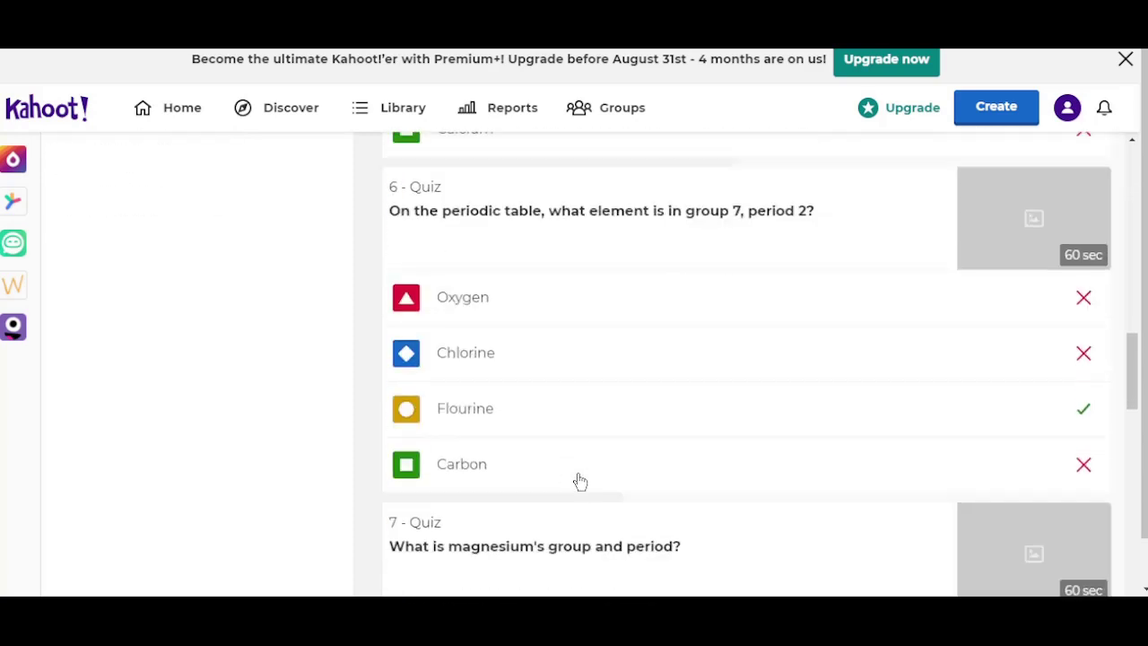
pyautogui.scroll(-11, 579, 482)
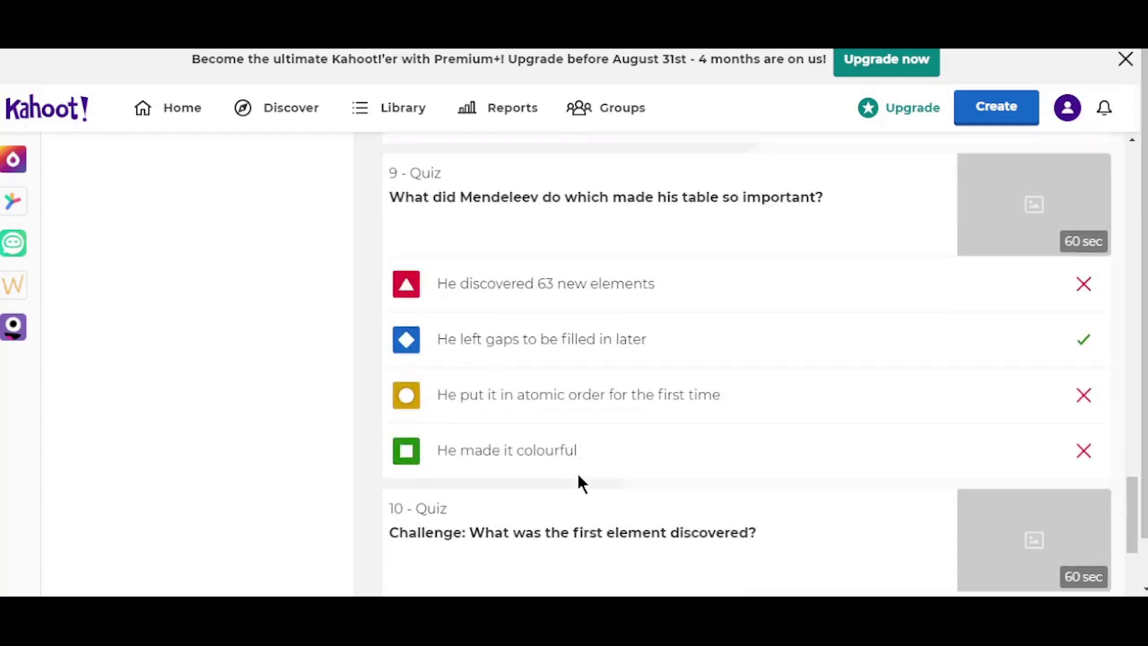
pyautogui.scroll(-6, 579, 483)
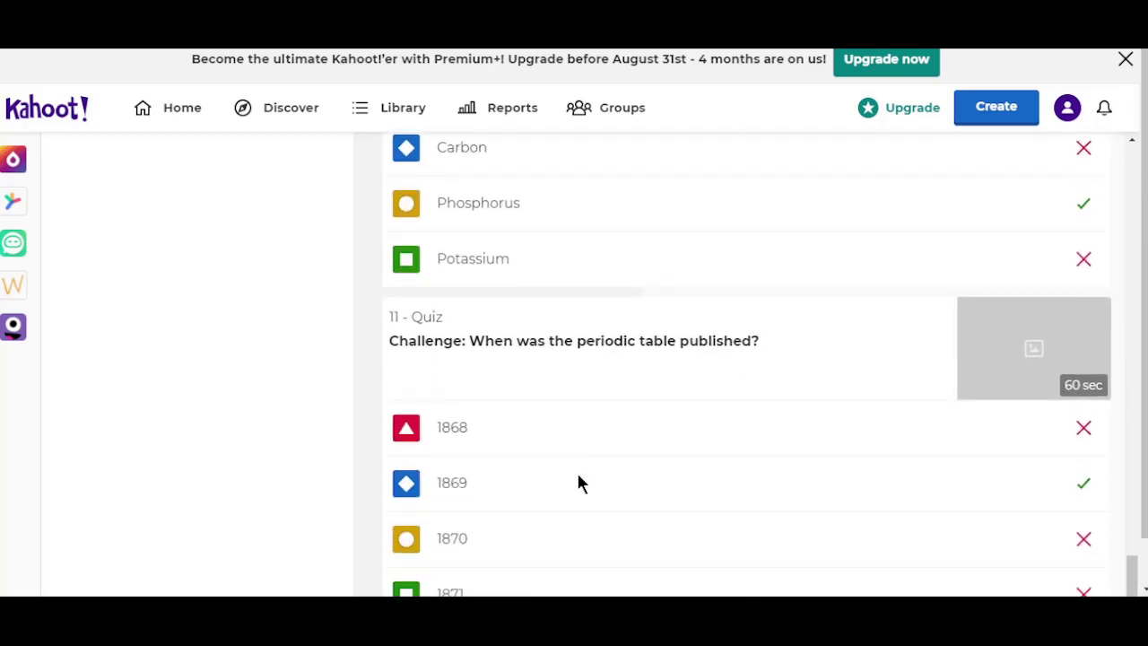
pyautogui.scroll(20, 580, 482)
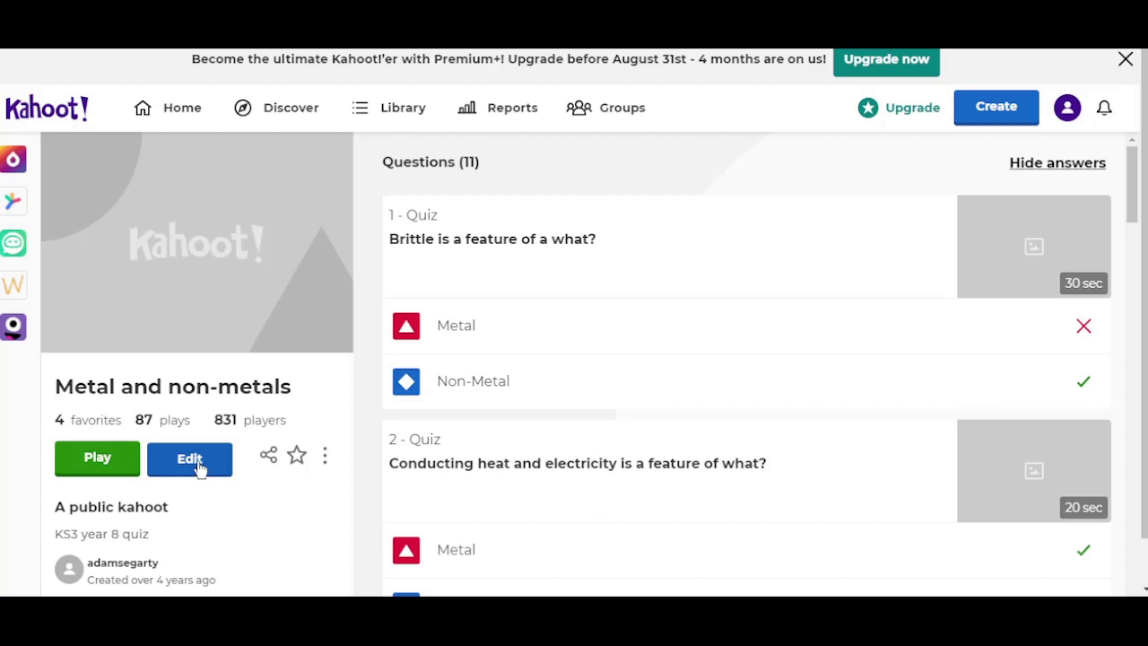
# Step: Choose Edit on the Metal and non-metals quiz and duplicate it
pyautogui.click(199, 469)
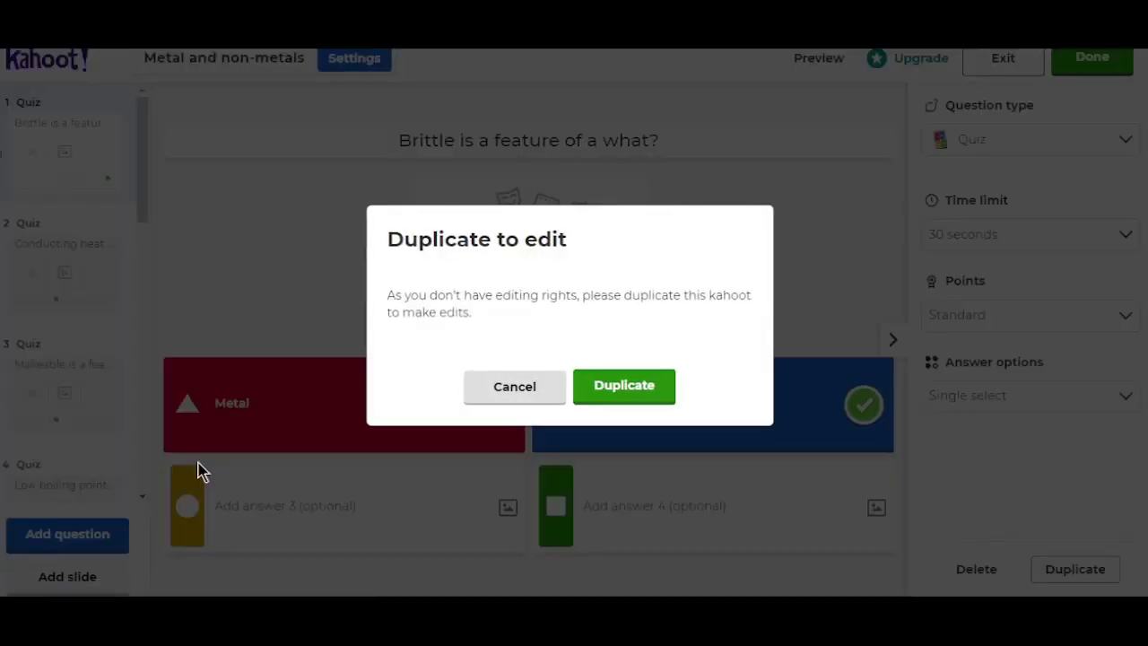
pyautogui.click(630, 393)
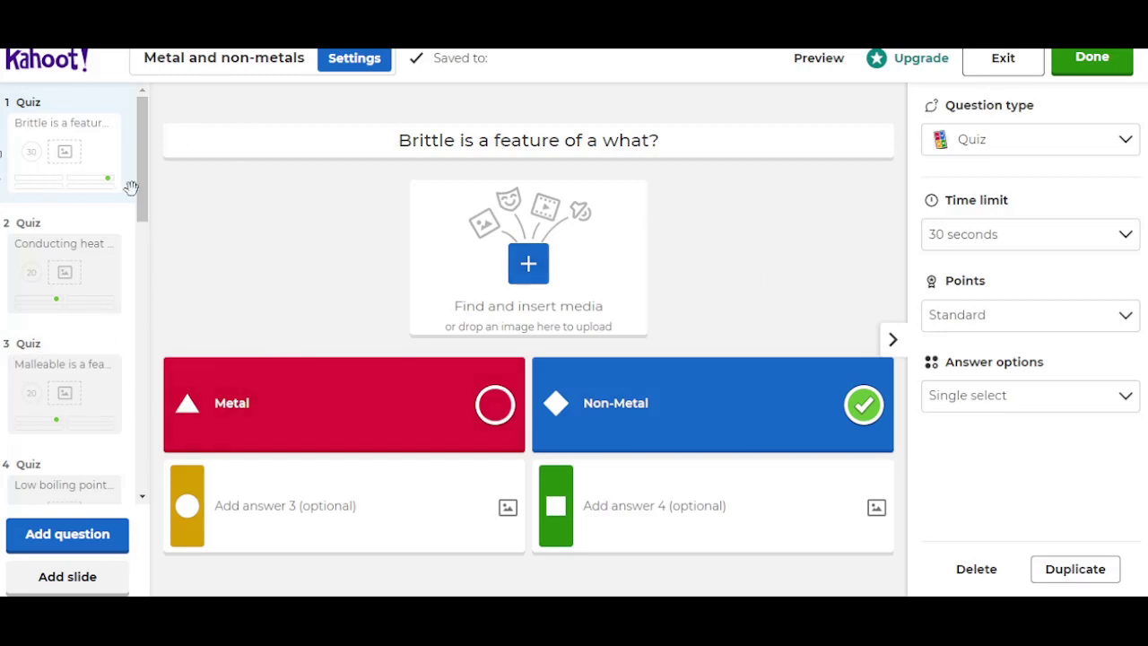
# Step: Collapse the settings panel and view questions 3, 4 and 6 from the sidebar
pyautogui.moveTo(140, 195); pyautogui.dragTo(121, 347)
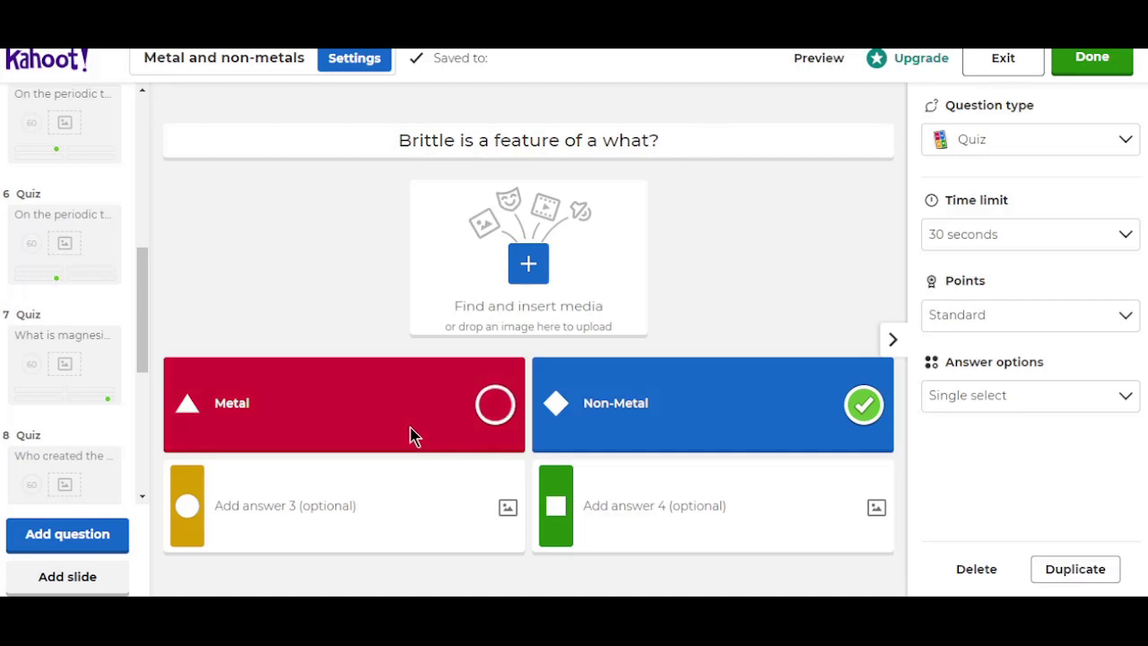
pyautogui.click(893, 341)
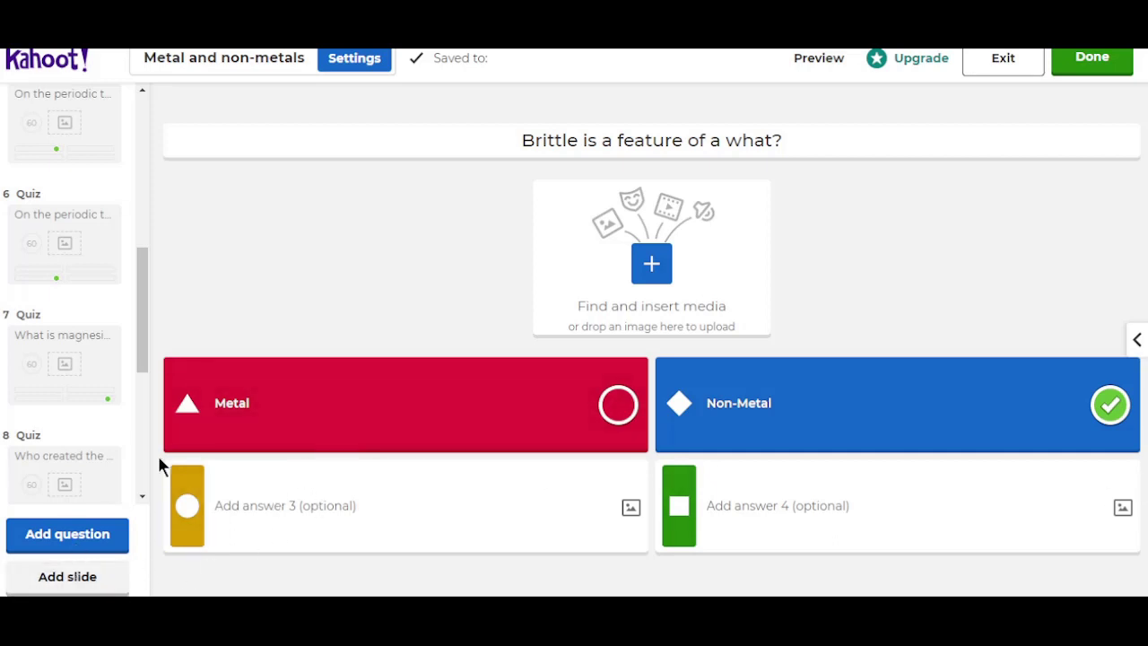
pyautogui.scroll(5, 86, 305)
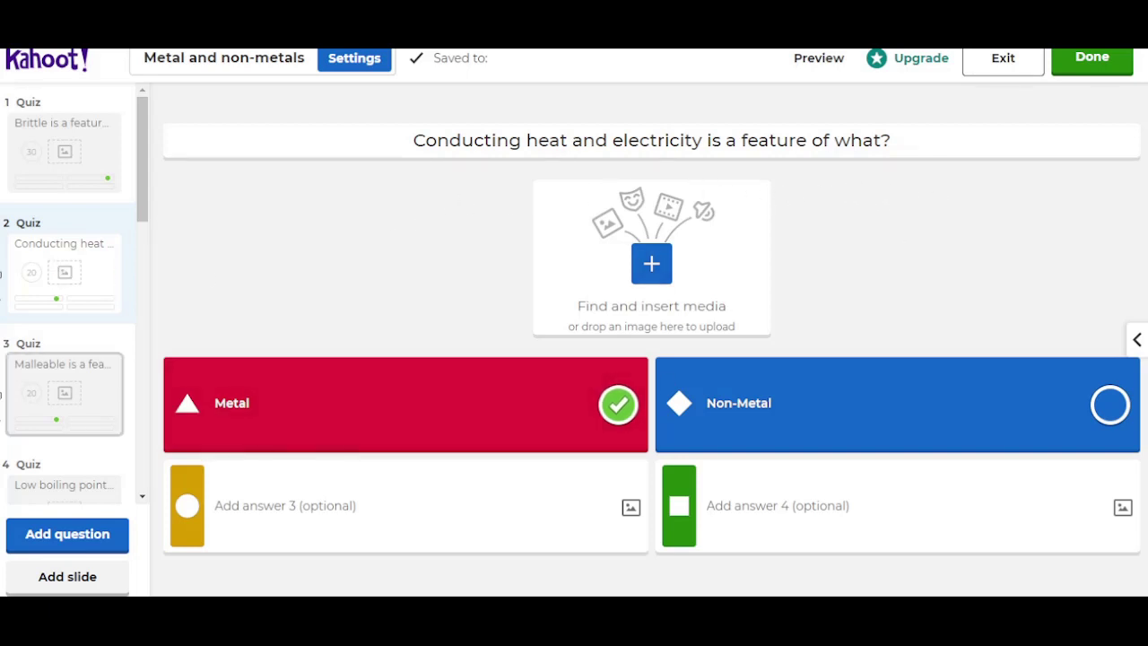
pyautogui.click(77, 403)
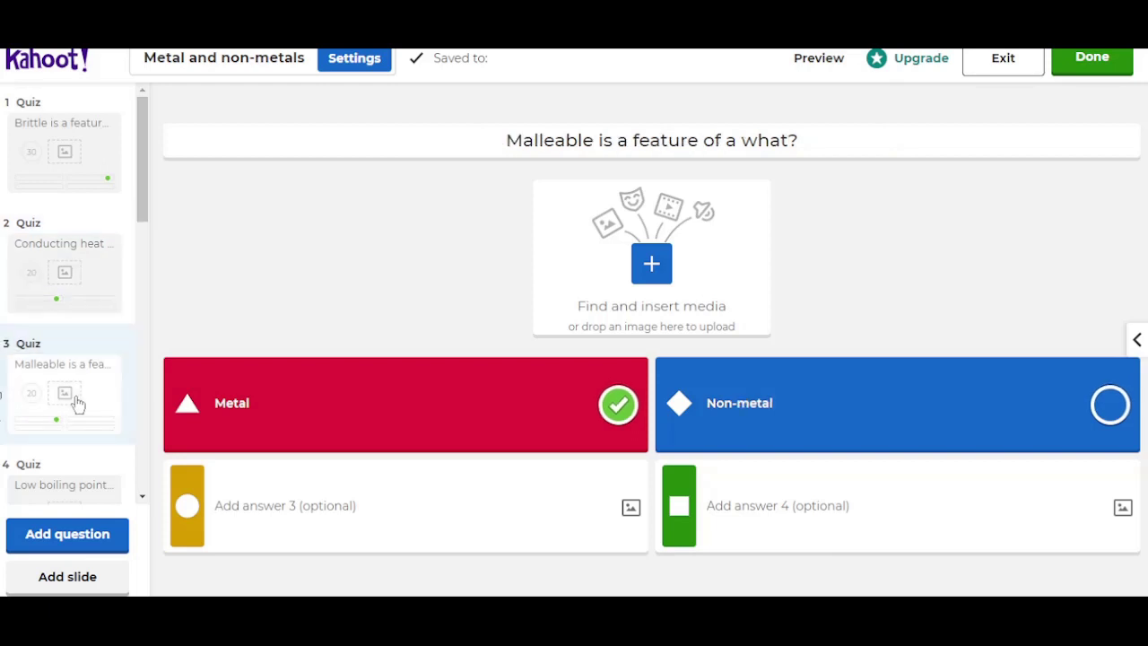
pyautogui.click(75, 490)
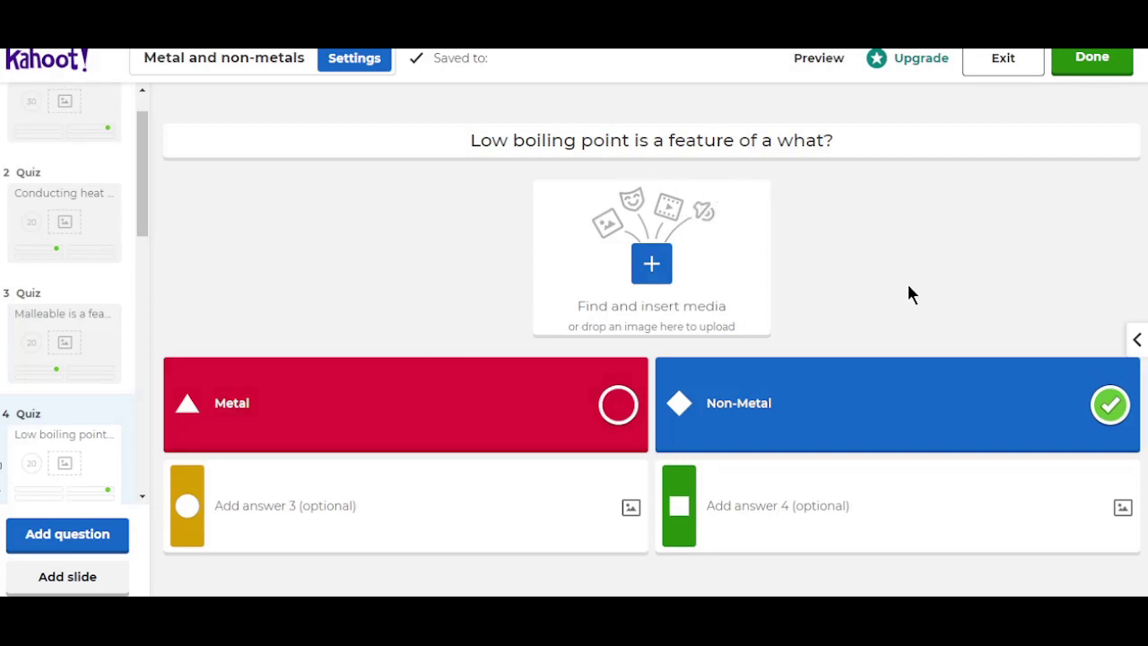
pyautogui.moveTo(141, 231); pyautogui.dragTo(137, 252)
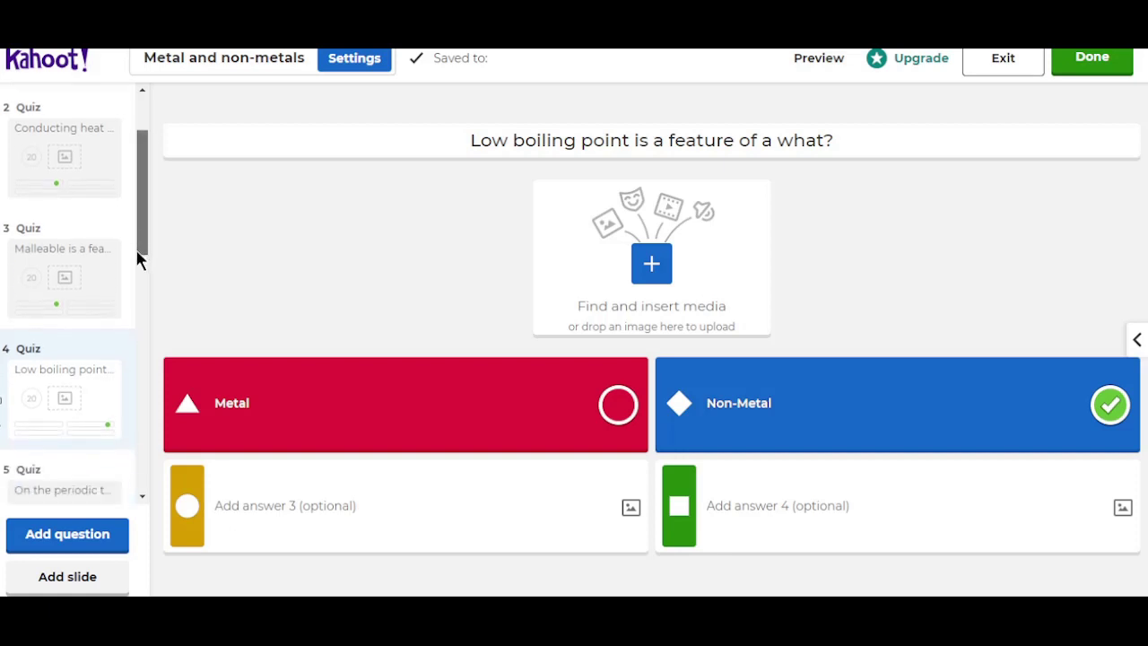
pyautogui.scroll(-3, 123, 320)
pyautogui.click(92, 359)
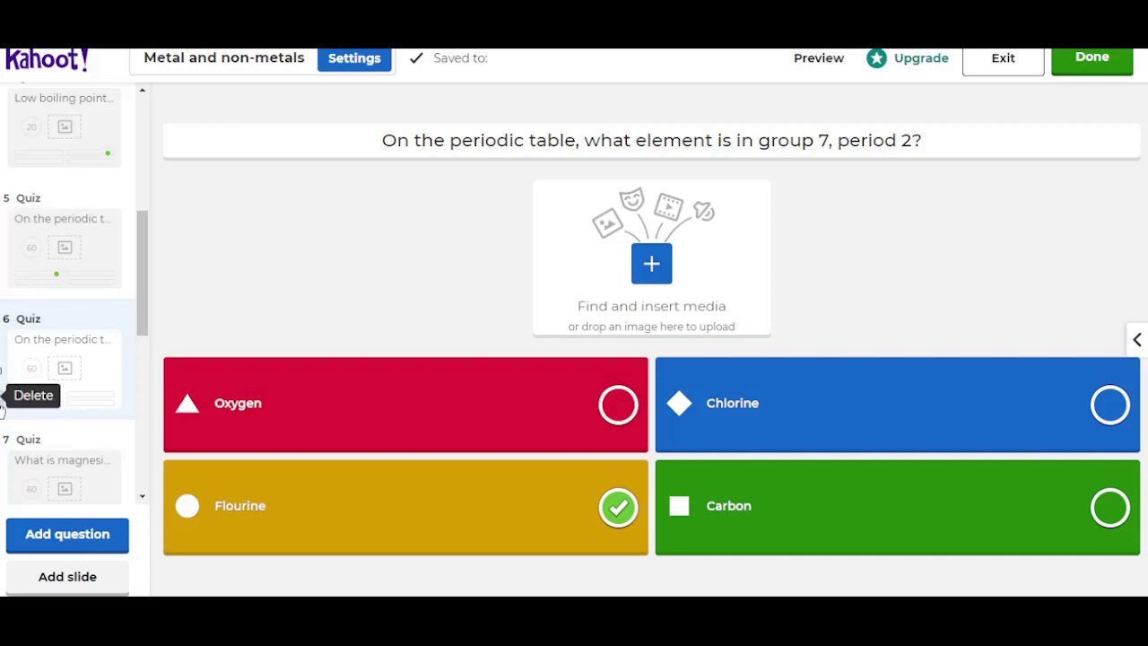
# Step: Delete question 6 about the group 7, period 2 element and confirm
pyautogui.click(3, 405)
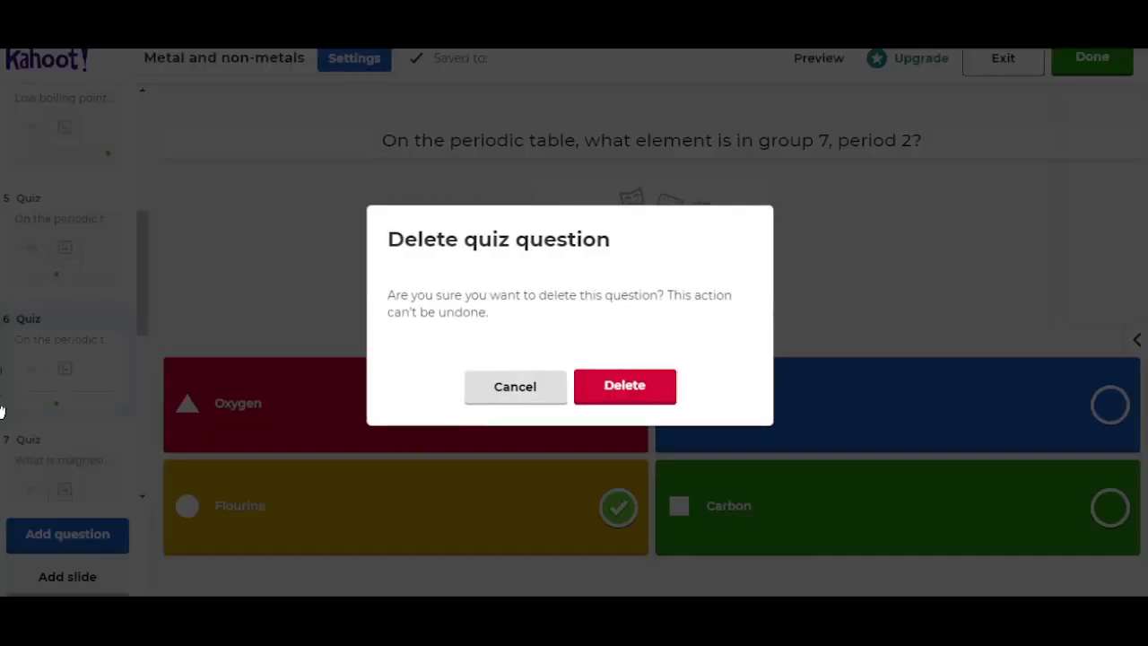
pyautogui.click(635, 400)
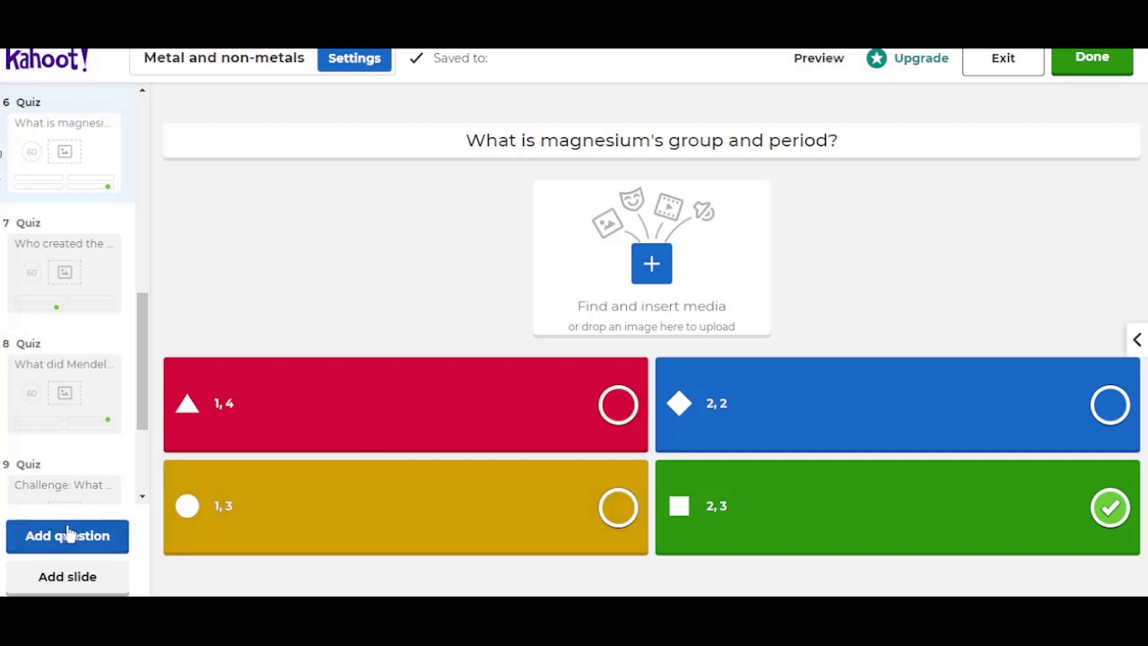
pyautogui.moveTo(145, 408); pyautogui.dragTo(139, 495)
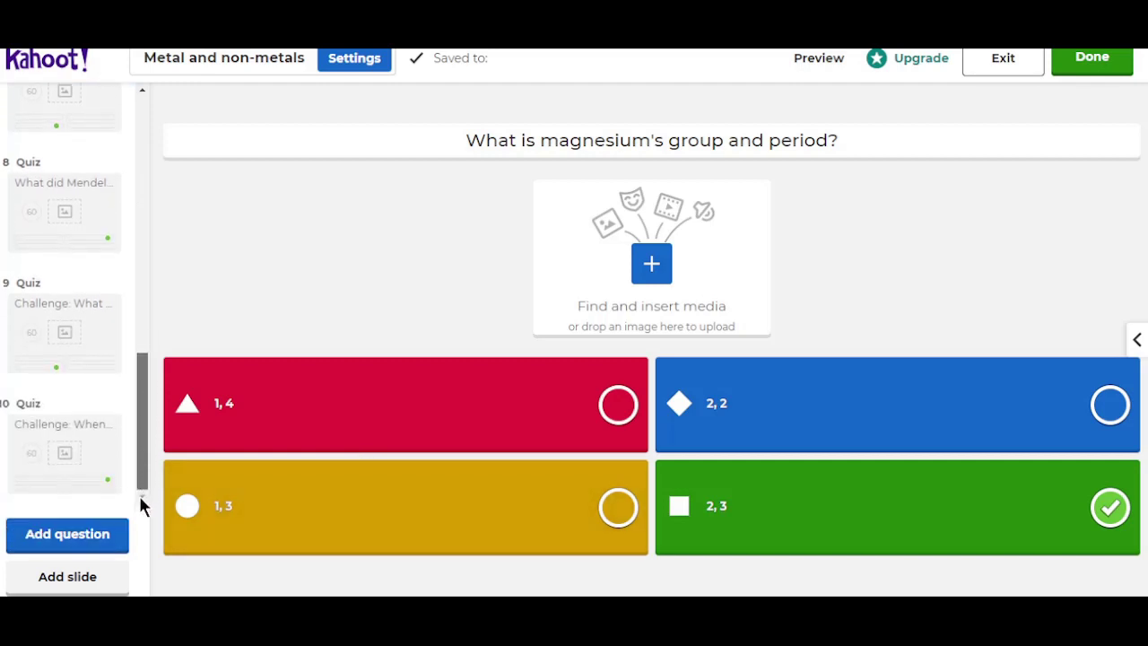
# Step: Add a blank Quiz-type question from the question type list as question 7
pyautogui.click(89, 539)
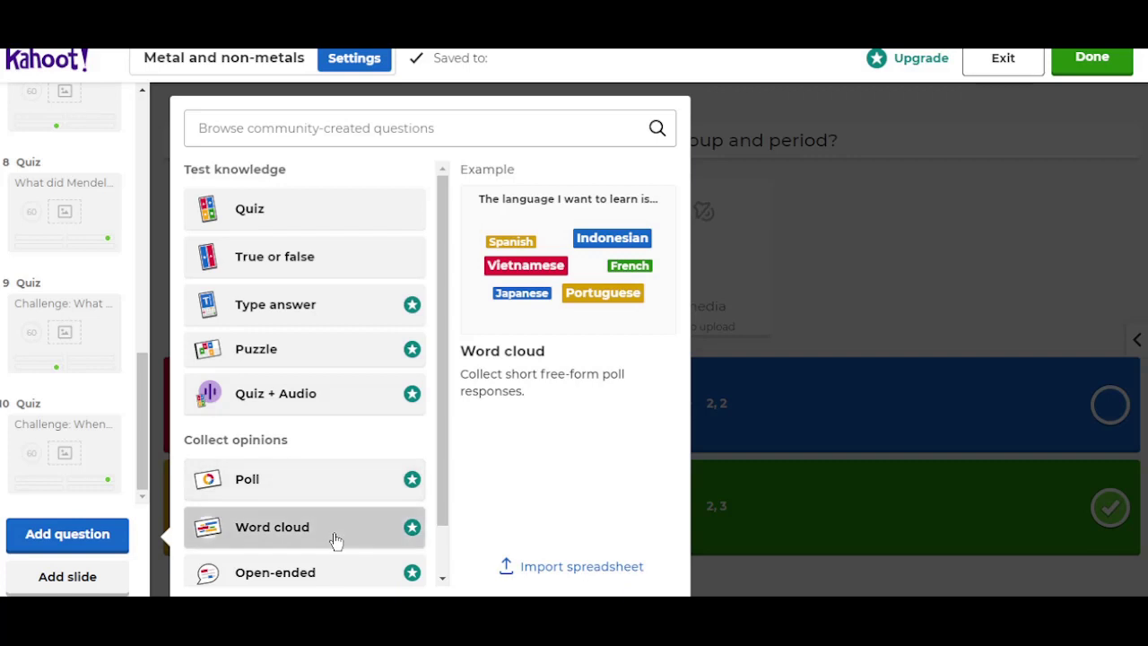
pyautogui.scroll(-1, 334, 534)
pyautogui.scroll(1, 335, 540)
pyautogui.click(325, 215)
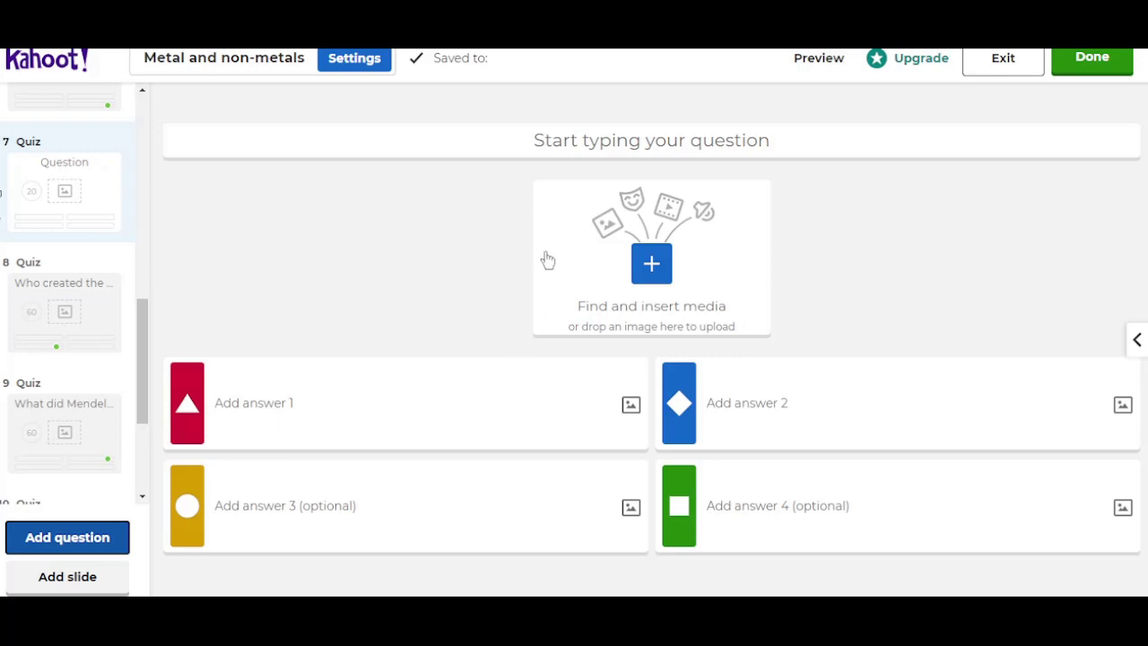
# Step: Enter question 7's text as 'which nonmetal exists in a liquid state?', correcting typos
pyautogui.click(529, 141)
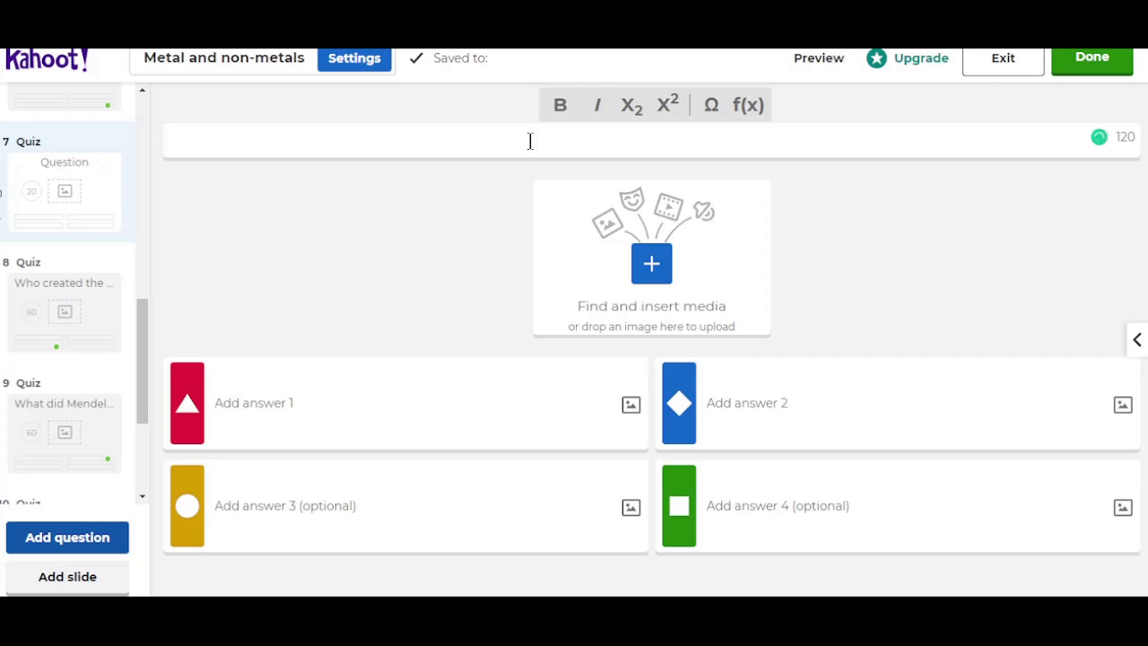
pyautogui.write('w')
pyautogui.rightClick(531, 143)
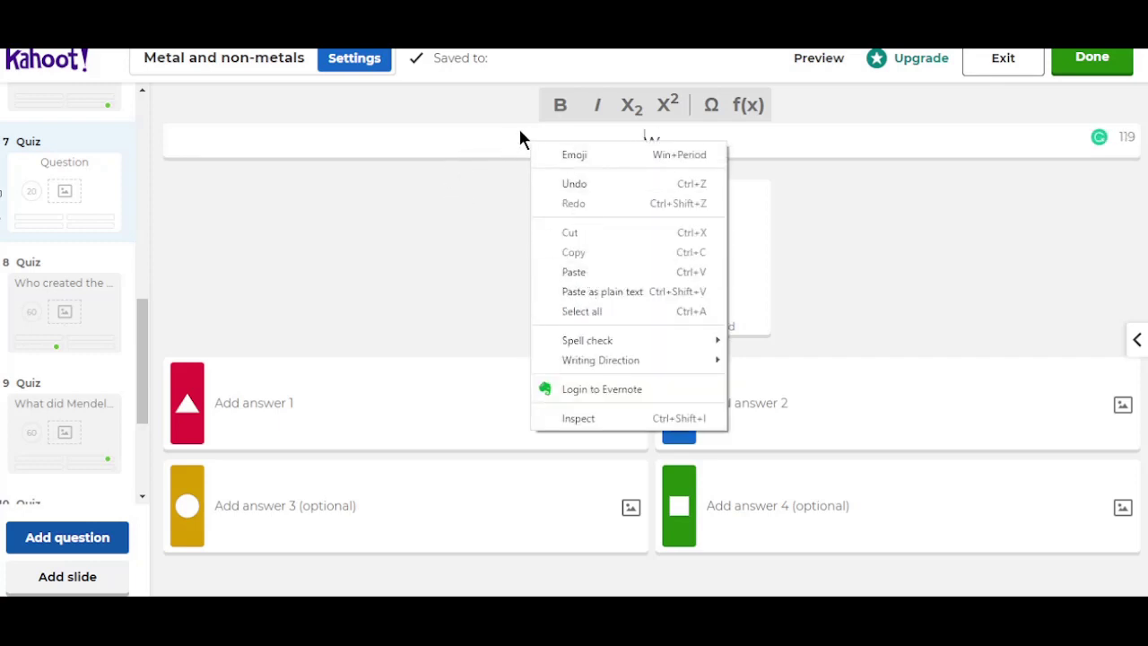
pyautogui.click(521, 132)
pyautogui.click(674, 136)
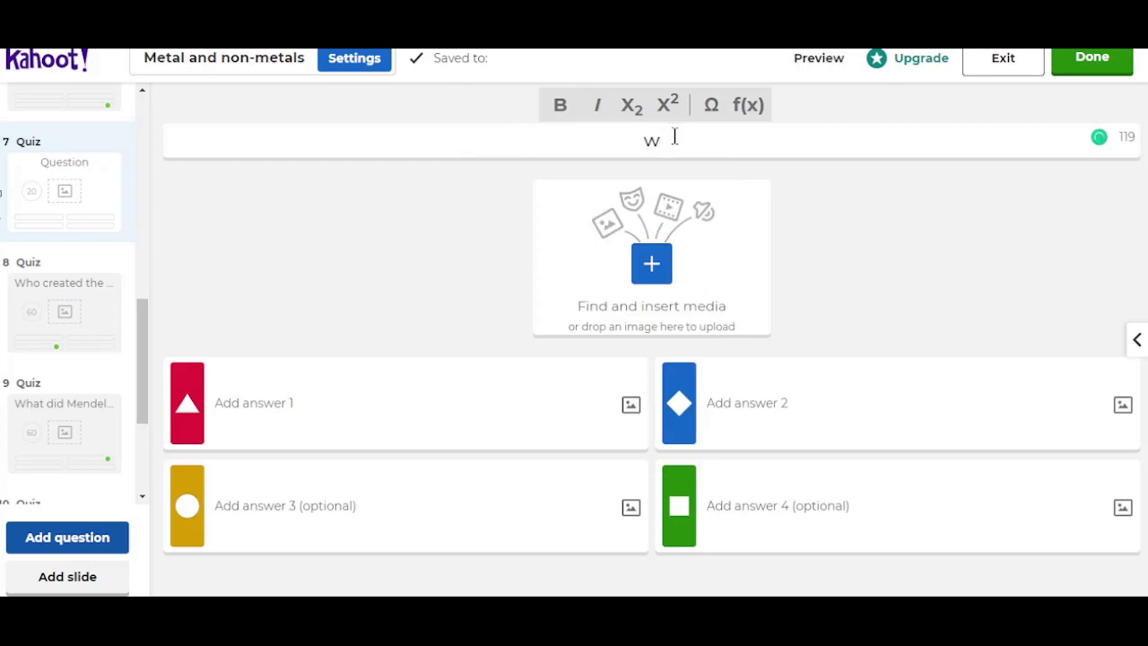
pyautogui.write('h')
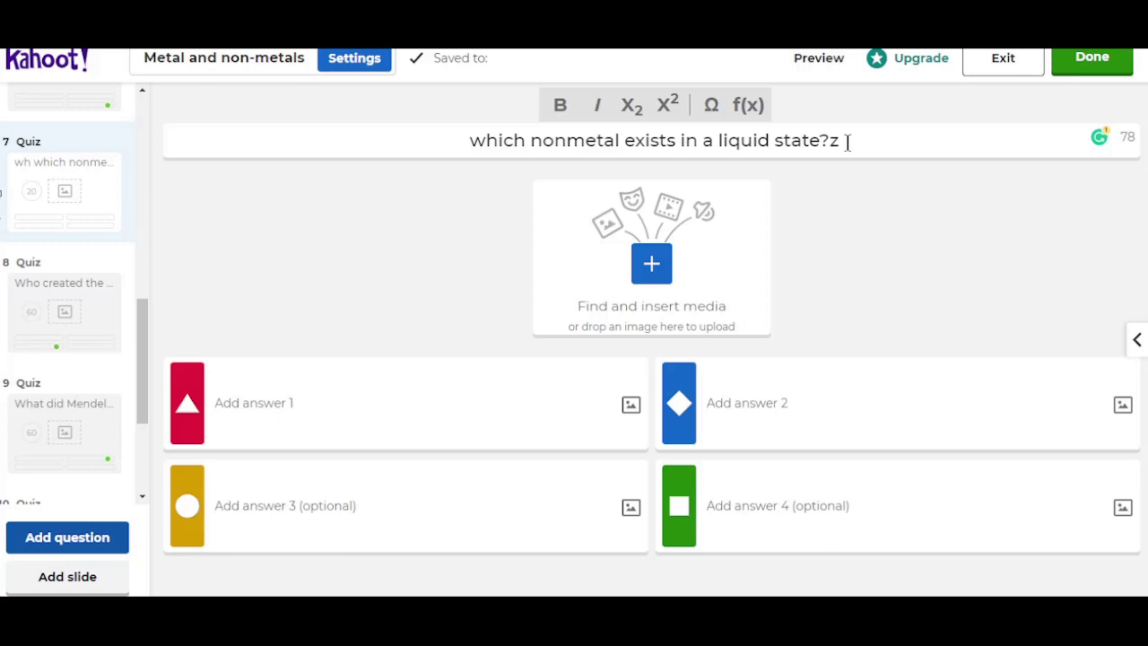
pyautogui.press('BackSpace')
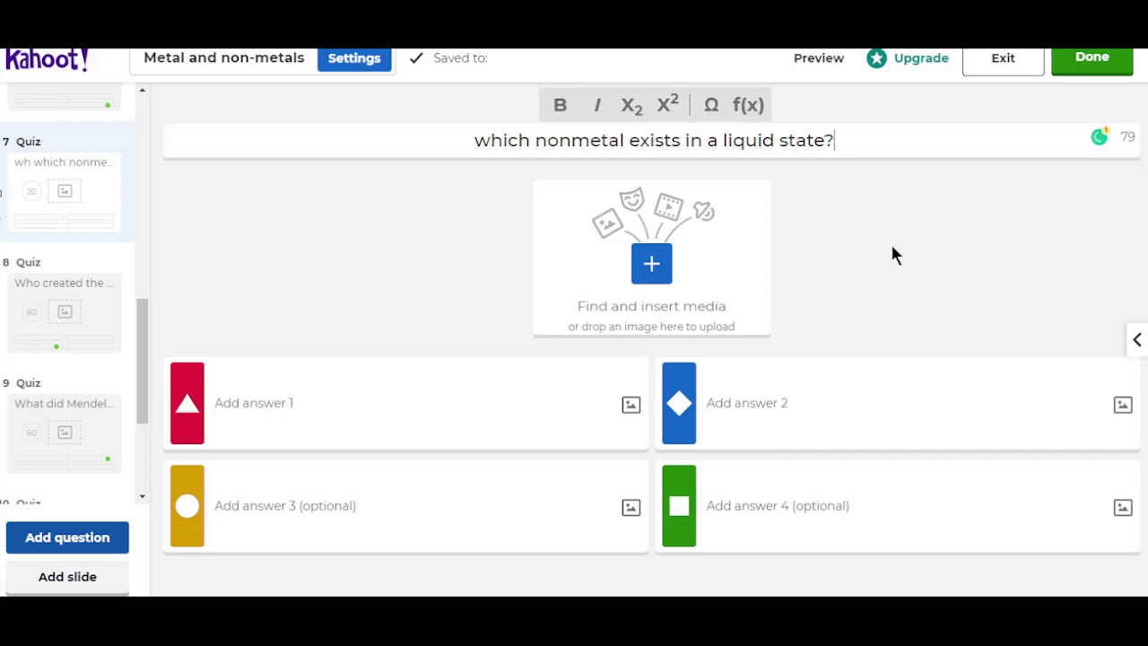
# Step: Fill in the answers chlo rine, bromine, iodine and oxygen, removing the stray z from oxygen
pyautogui.click(242, 401)
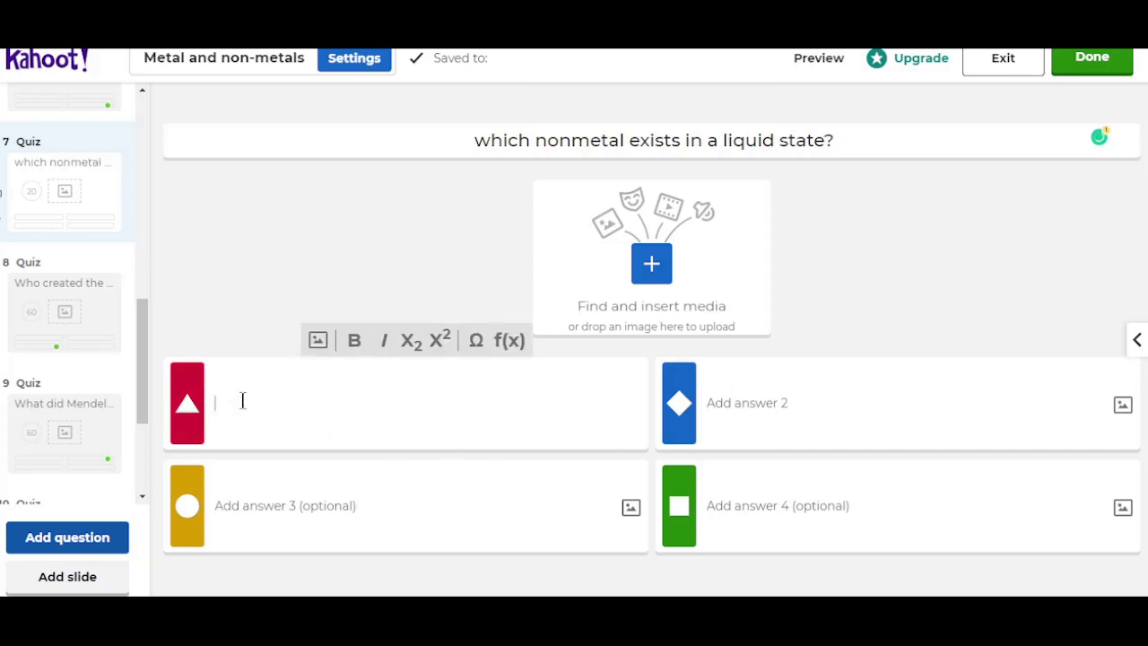
pyautogui.write('a')
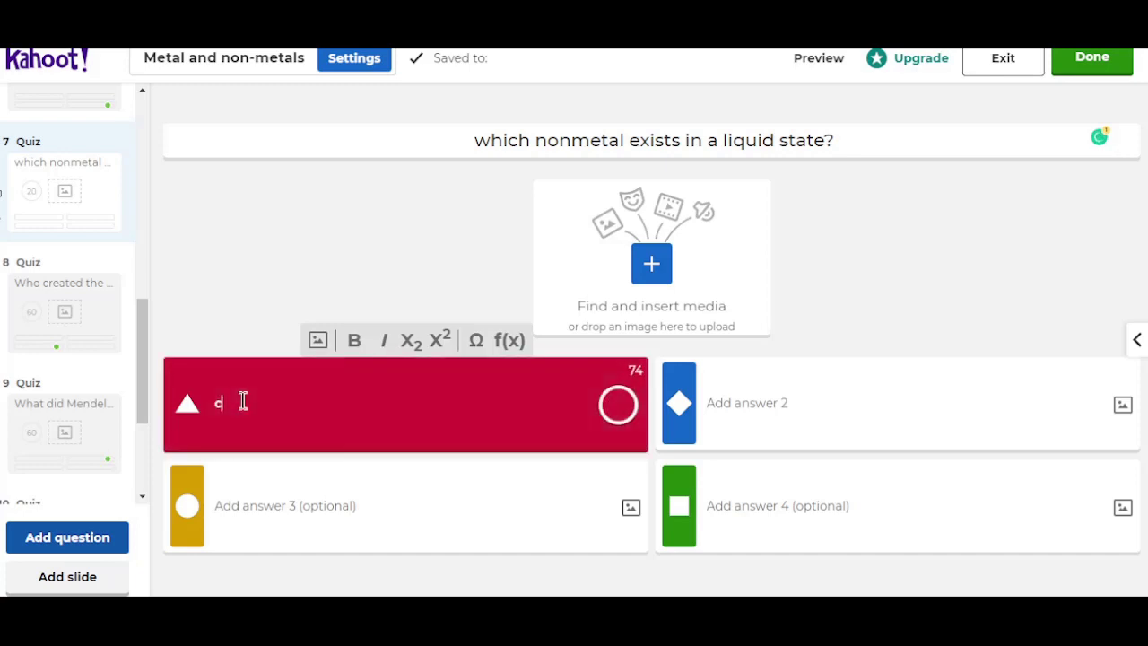
pyautogui.write('hlo rine')
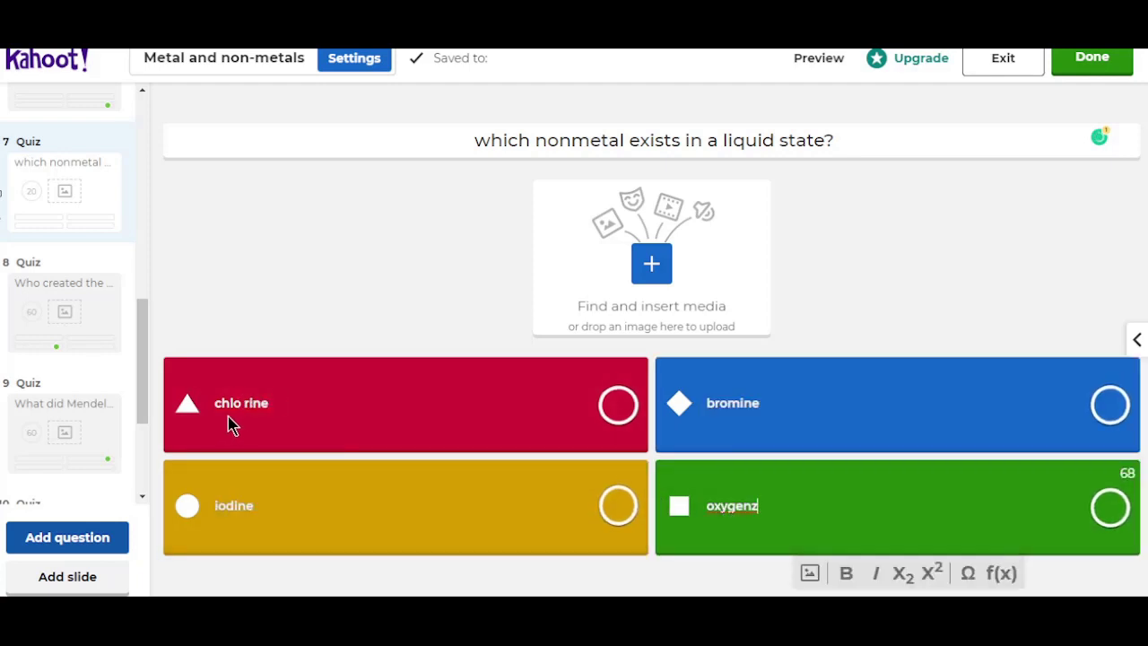
pyautogui.click(342, 512)
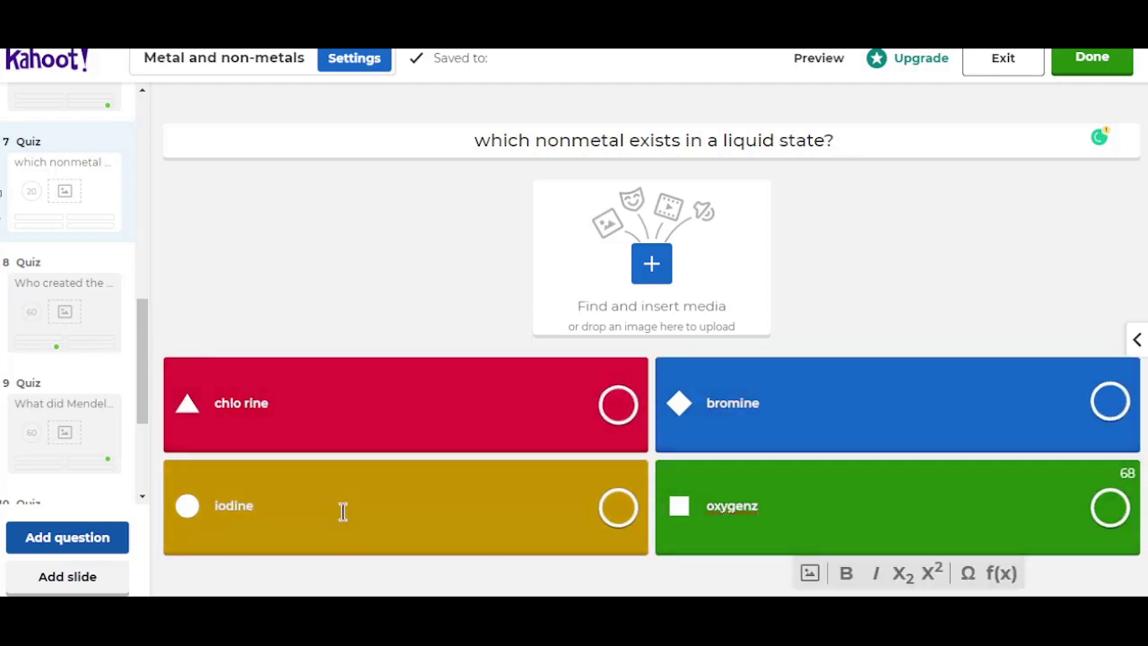
pyautogui.click(803, 510)
pyautogui.press('BackSpace')
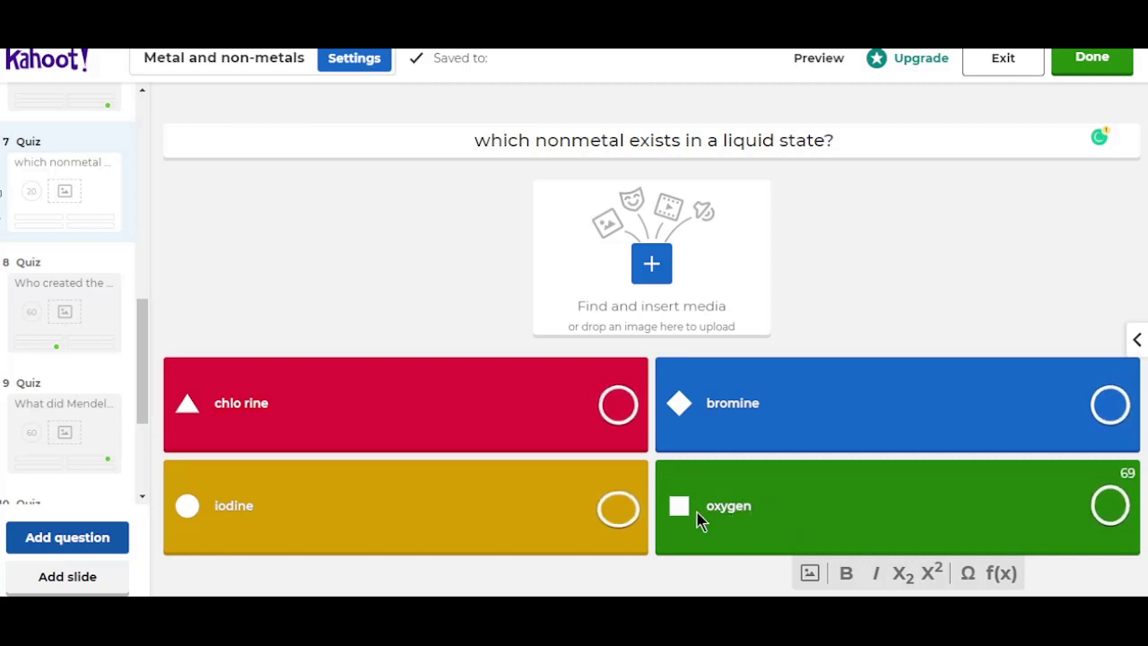
# Step: Mark Bromine as the correct answer to the liquid-nonmetal question
pyautogui.click(1109, 409)
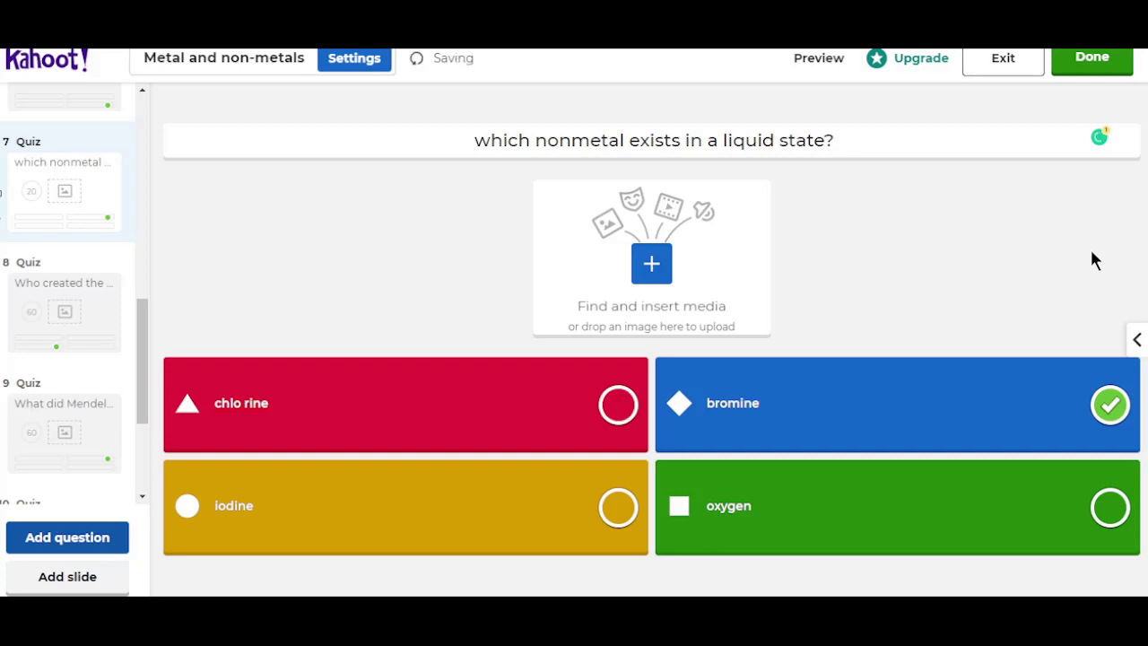
# Step: Add a new question to the quiz
pyautogui.click(90, 546)
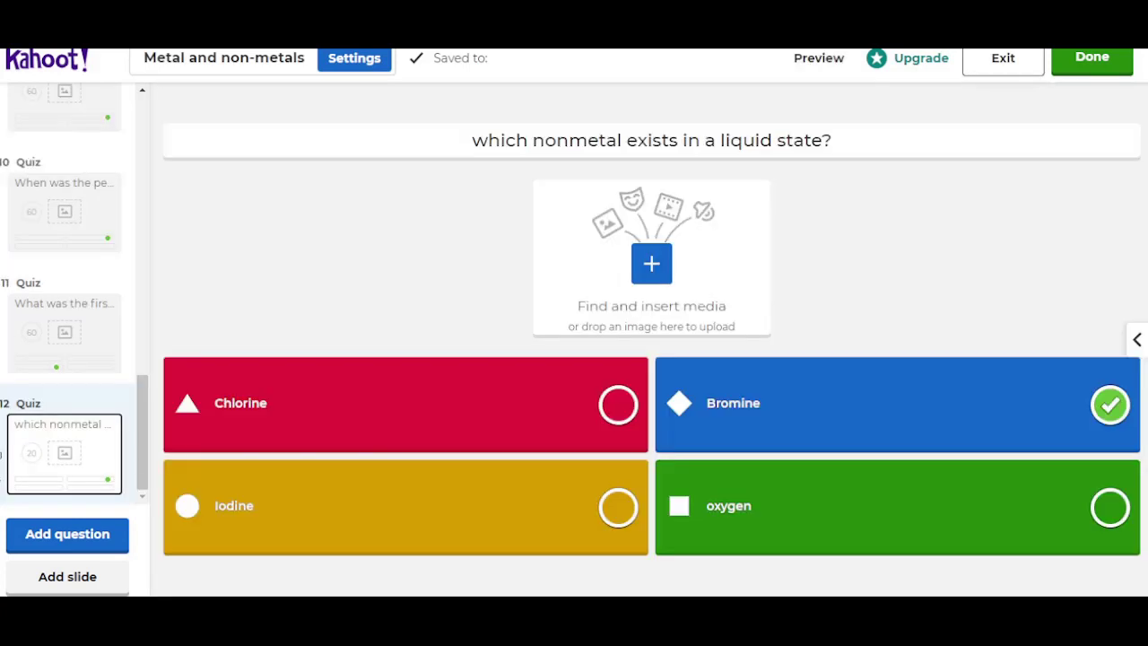
# Step: Give the liquid-nonmetal question a 30-second time limit
pyautogui.click(1139, 341)
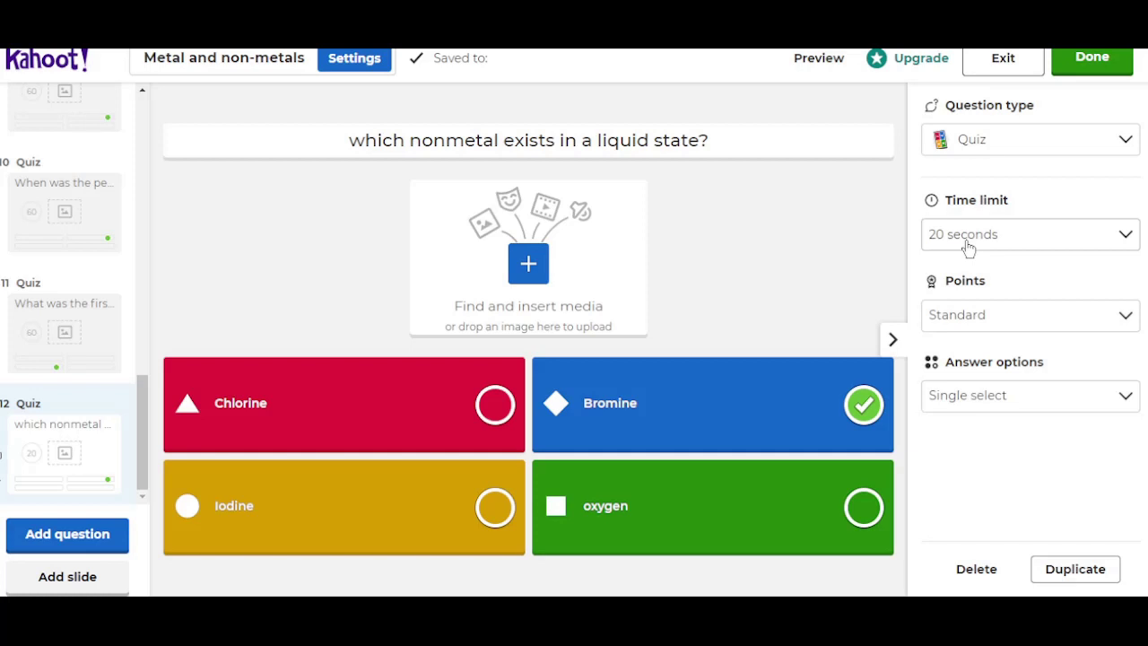
pyautogui.click(968, 247)
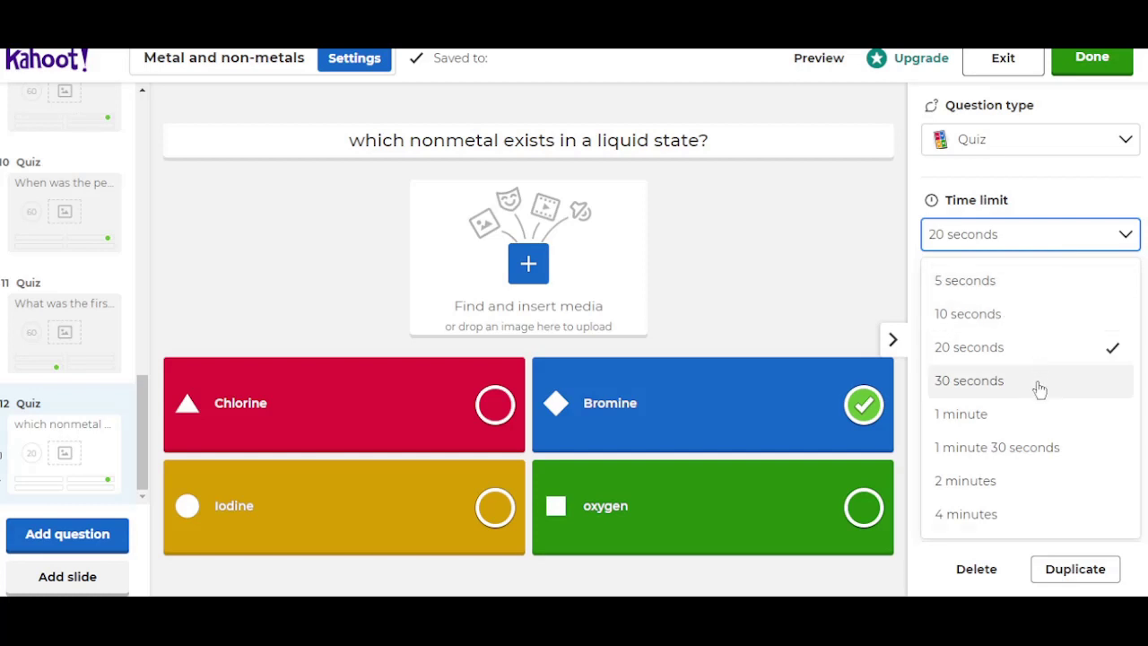
pyautogui.click(977, 389)
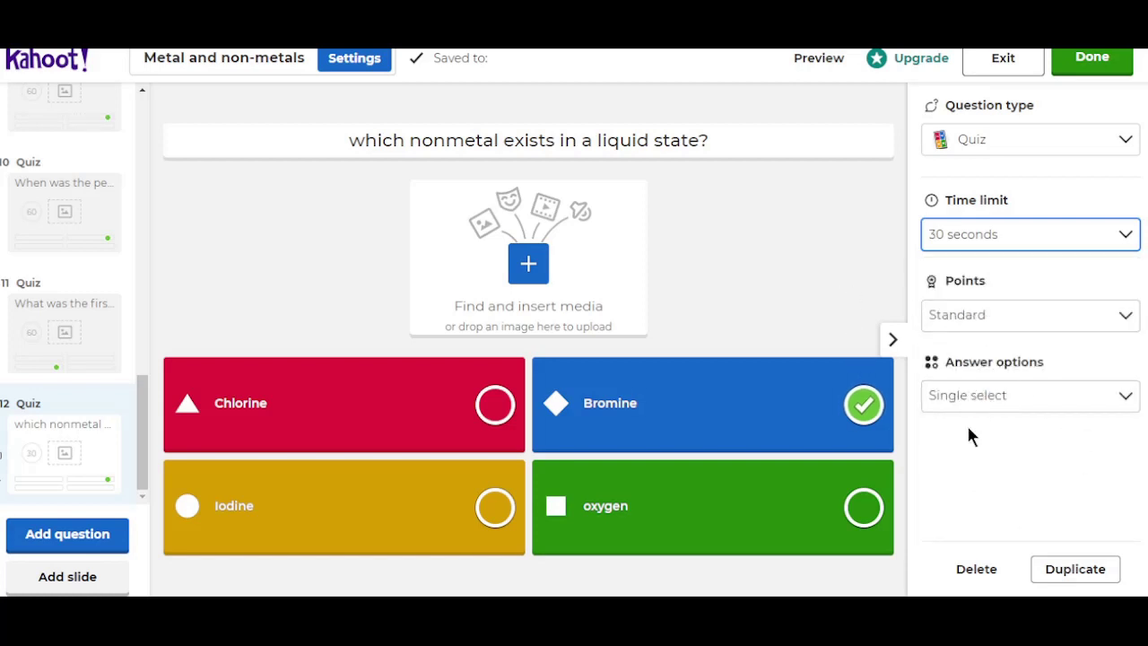
# Step: Give the periodic-table-published question a 30-second time limit as well
pyautogui.click(87, 211)
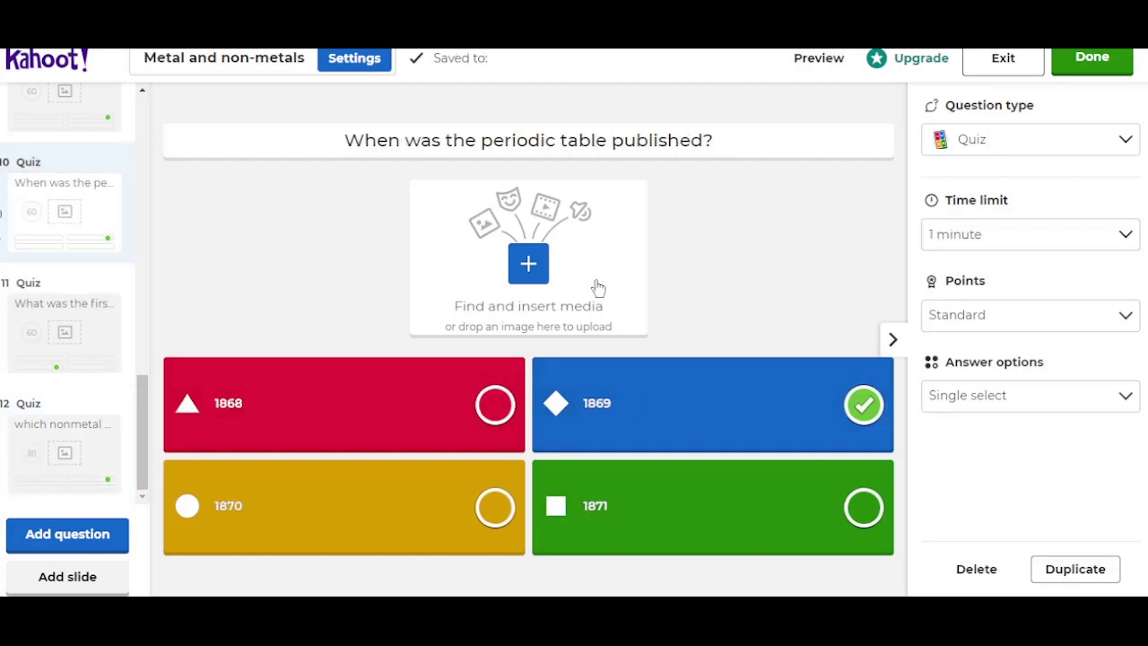
pyautogui.click(1120, 237)
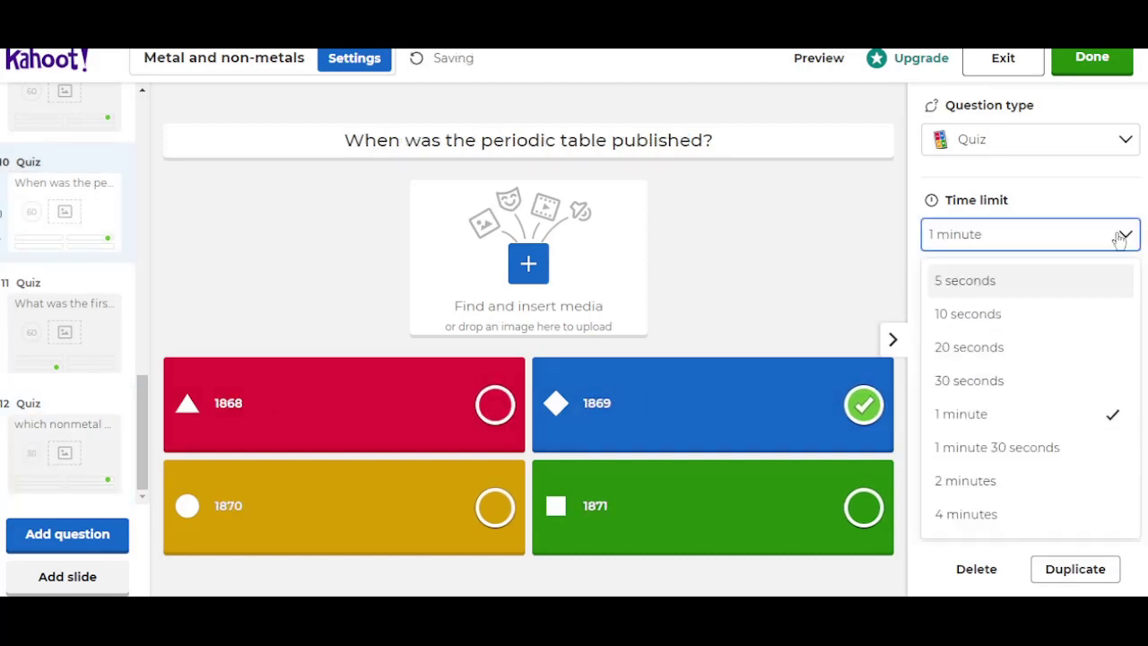
pyautogui.click(1019, 389)
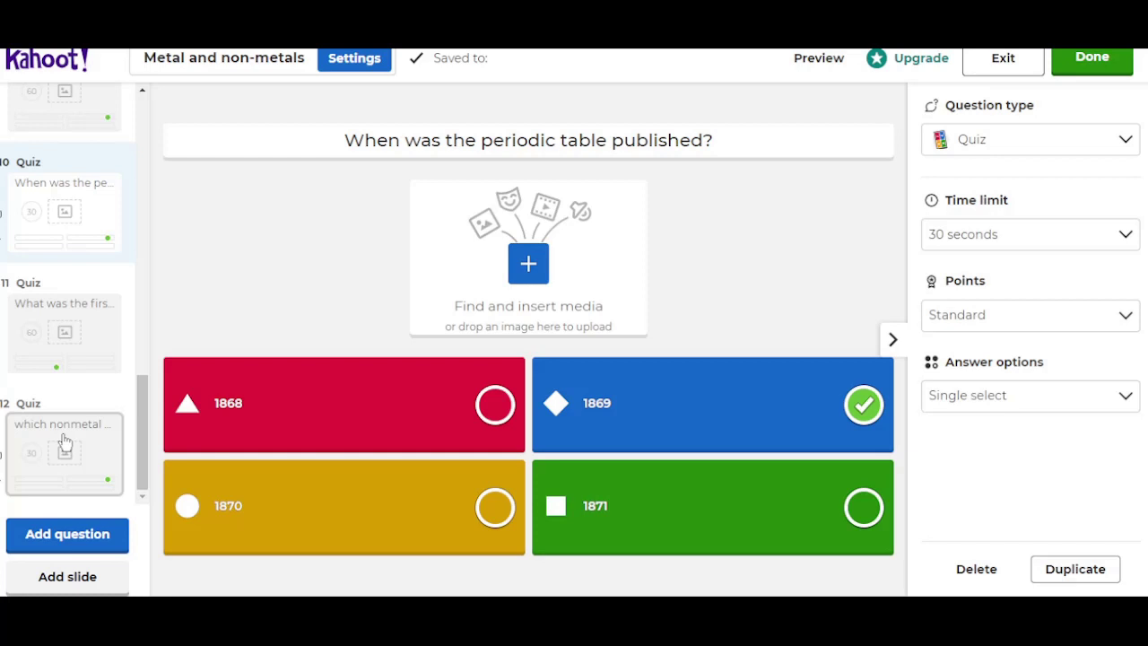
# Step: Put the periodic-table question at 10 and the liquid-nonmetal question at 11, and swap questions 5 and 6
pyautogui.moveTo(64, 439); pyautogui.dragTo(79, 172)
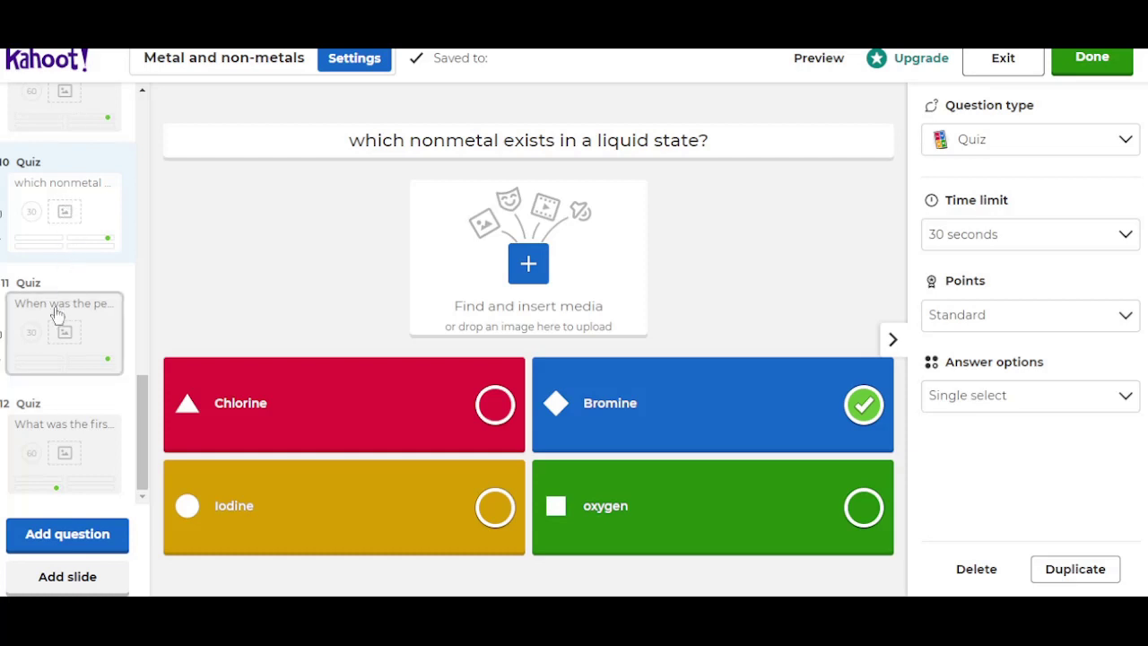
pyautogui.moveTo(57, 314); pyautogui.dragTo(64, 175)
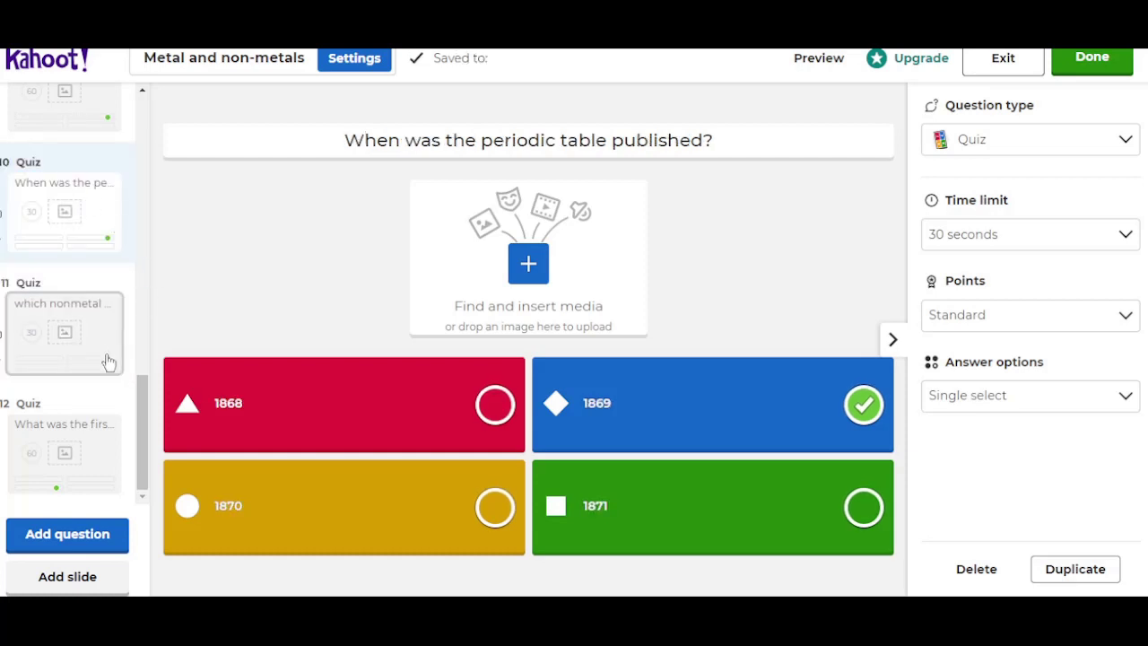
pyautogui.moveTo(138, 410); pyautogui.dragTo(156, 244)
pyautogui.moveTo(85, 239); pyautogui.dragTo(99, 361)
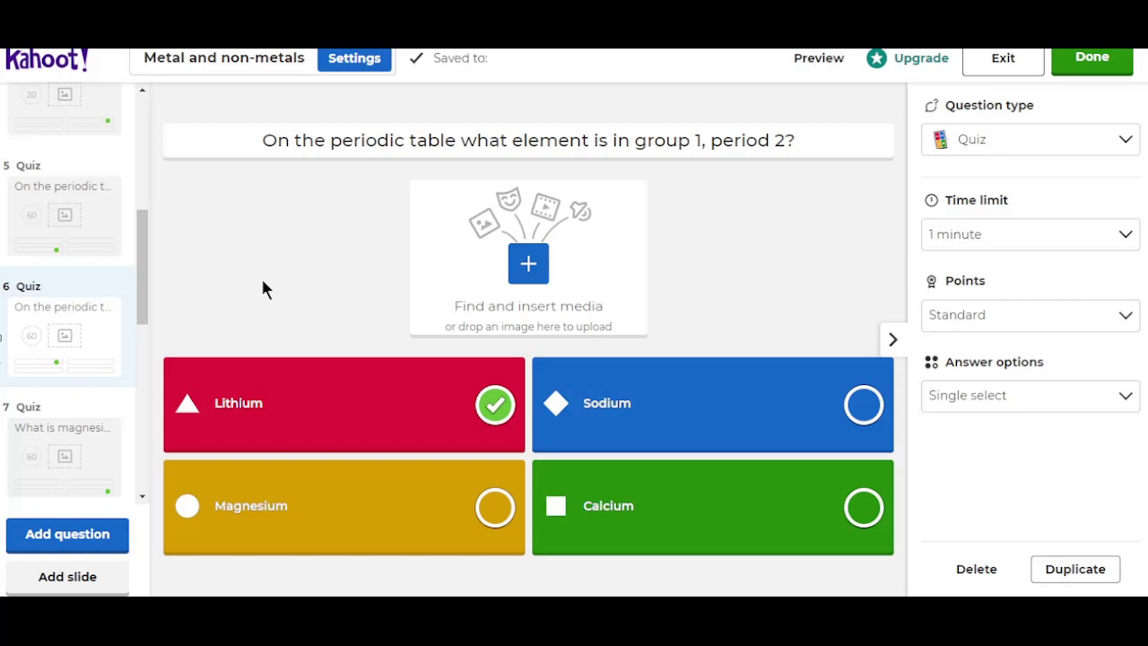
# Step: Save the Metal and non-metals kahoot with Done so it is ready to play
pyautogui.click(1109, 66)
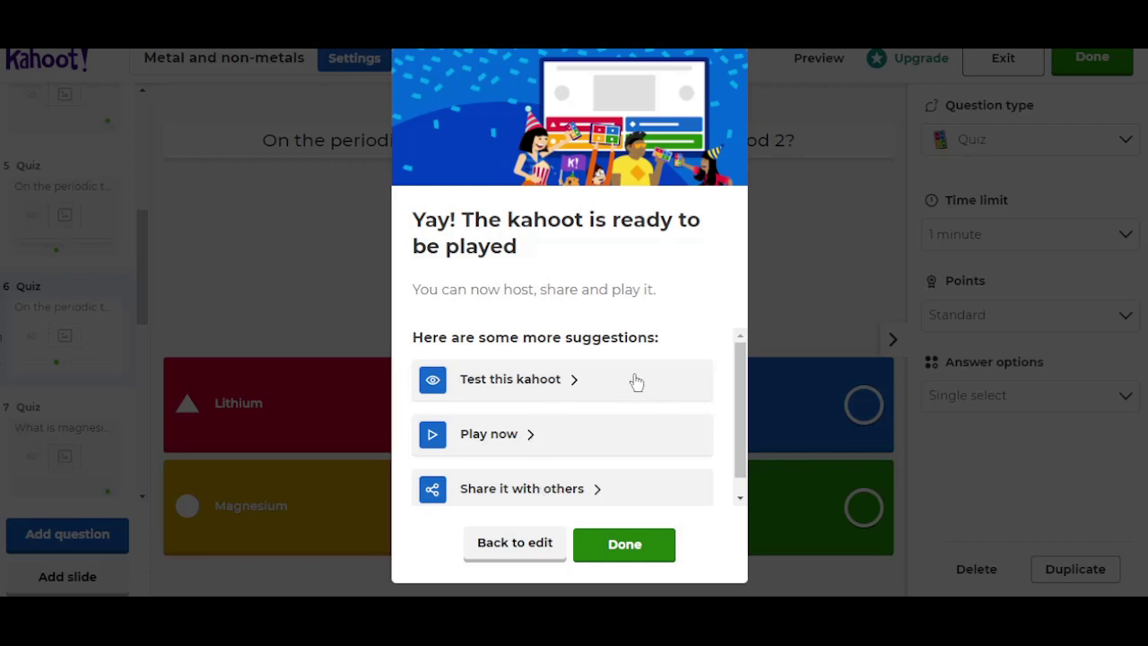
# Step: Launch a test run of the Metal and non-metals kahoot
pyautogui.click(544, 386)
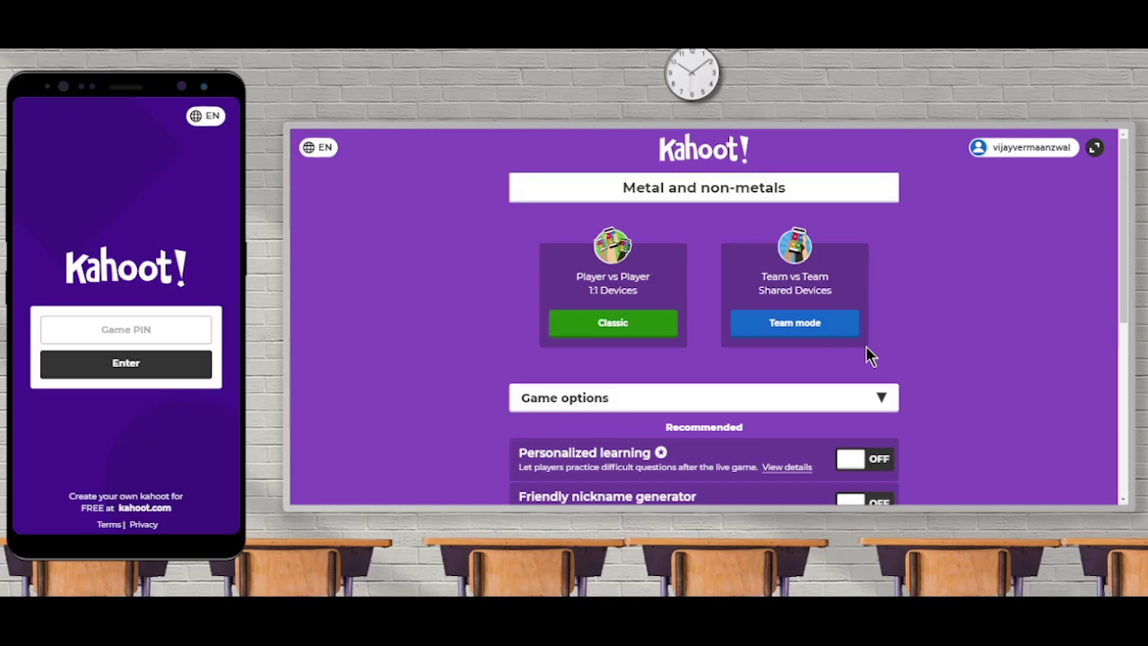
# Step: Host the game in Classic mode and enter the game PIN on the test phone
pyautogui.click(614, 325)
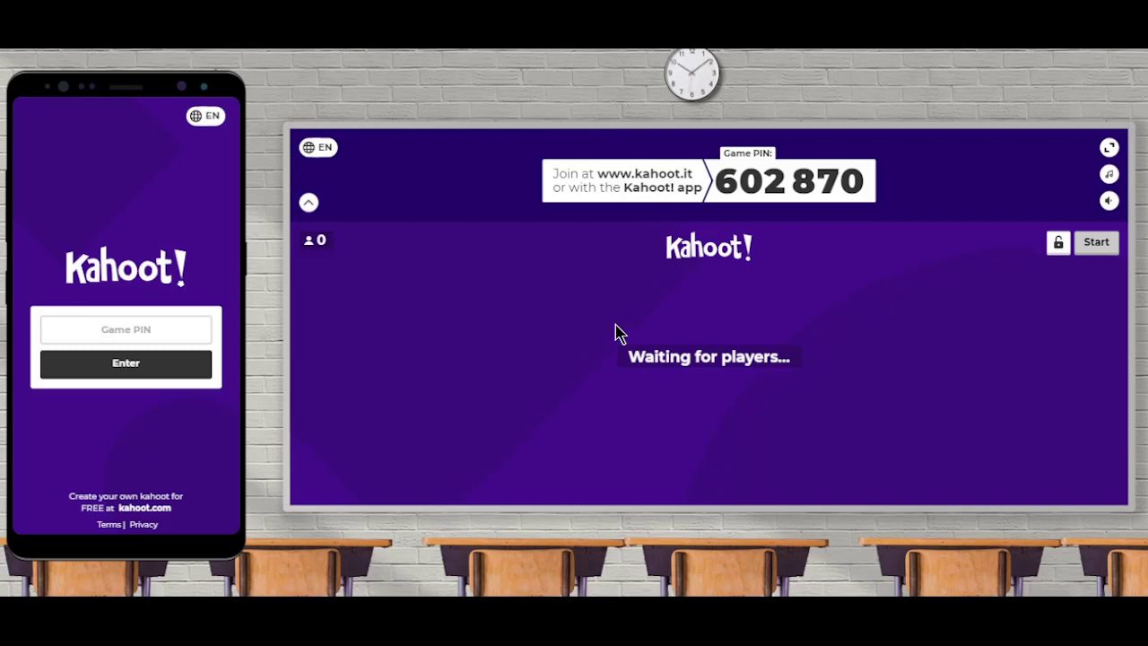
pyautogui.click(120, 330)
pyautogui.write('602870z')
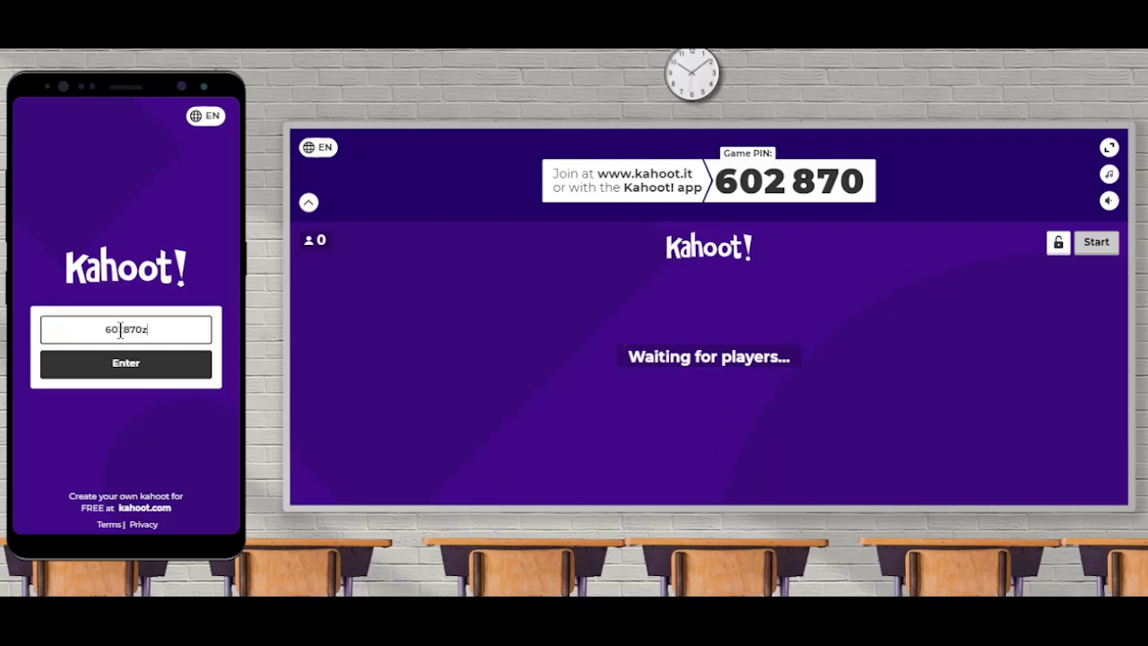
pyautogui.press('BackSpace')
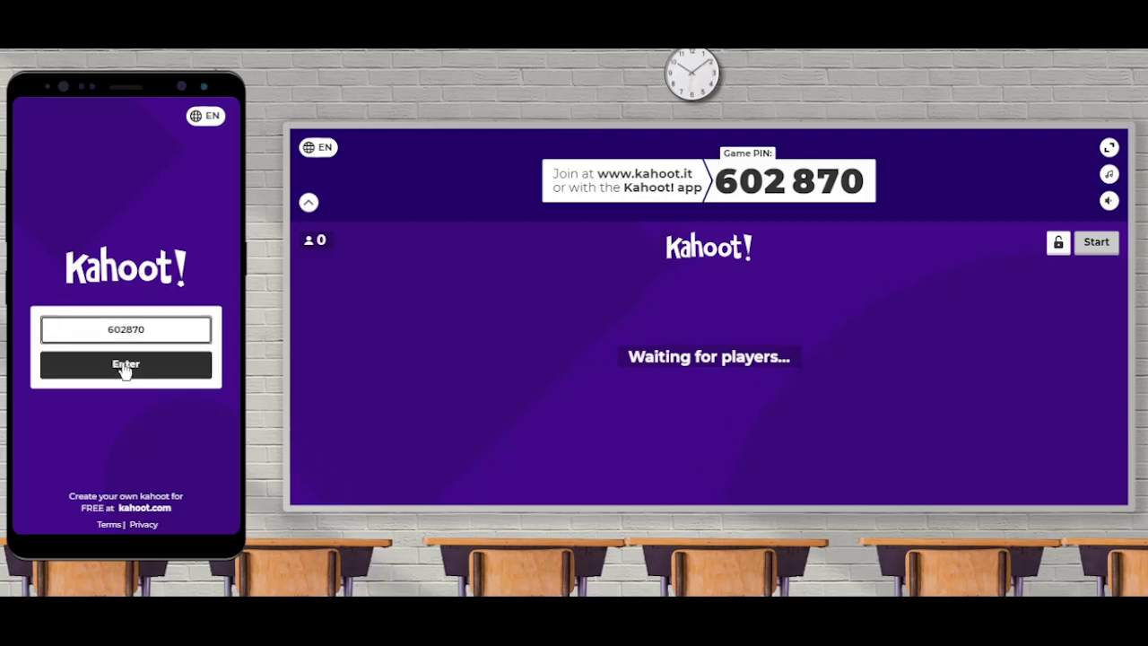
pyautogui.click(123, 364)
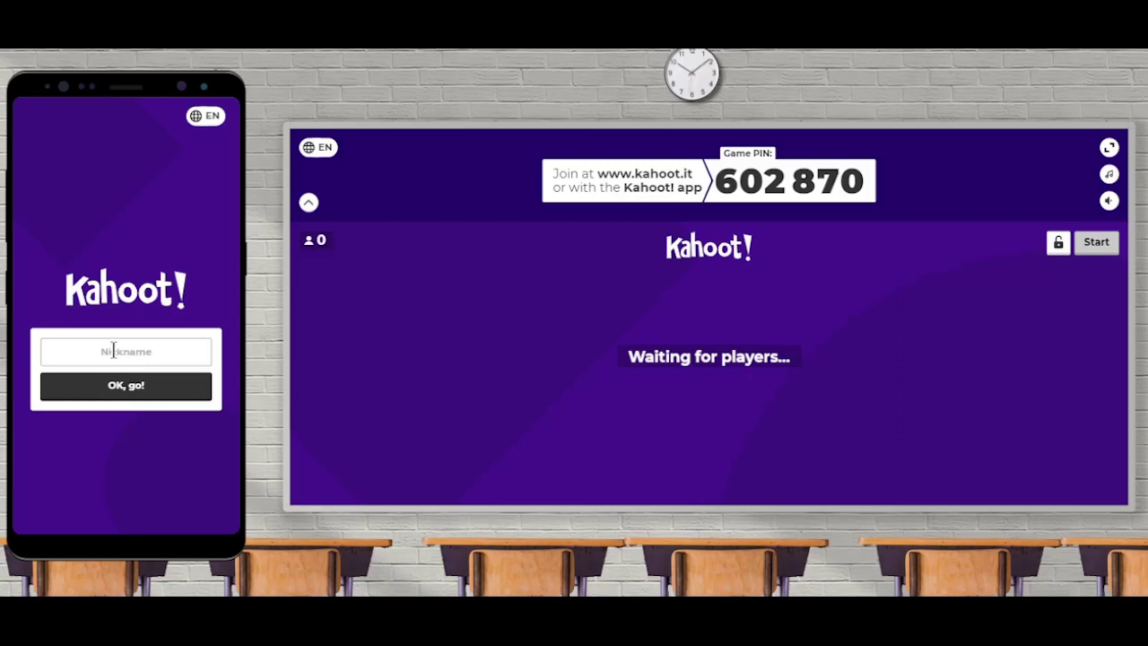
# Step: Join the lobby from the phone with a player nickname
pyautogui.click(113, 351)
pyautogui.write('aman')
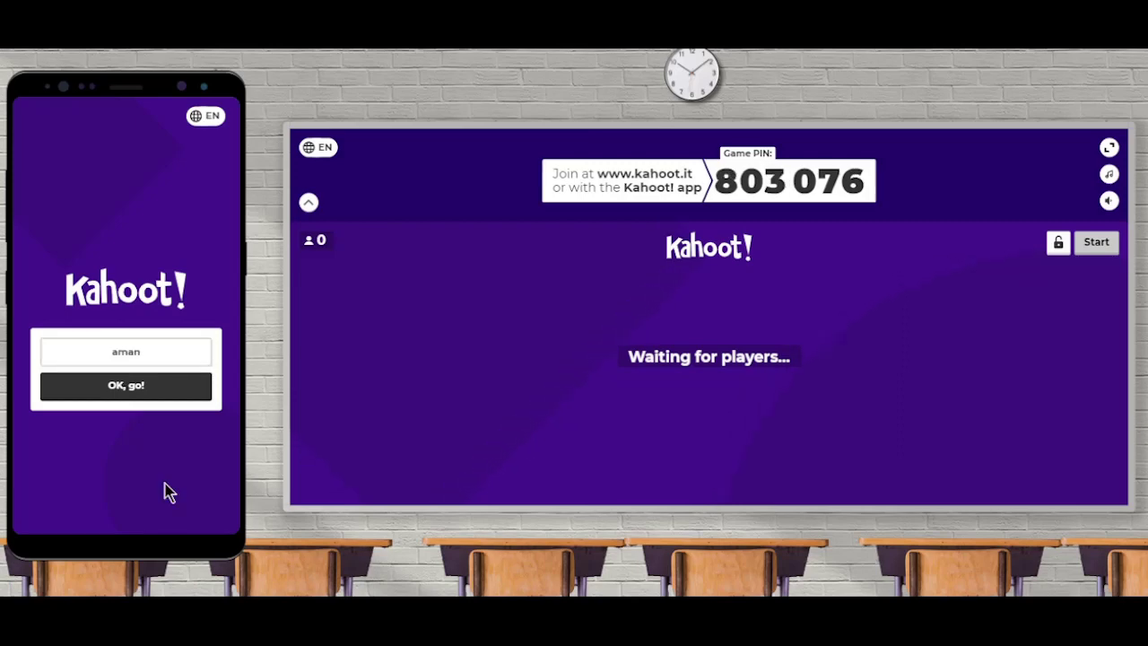
pyautogui.click(144, 388)
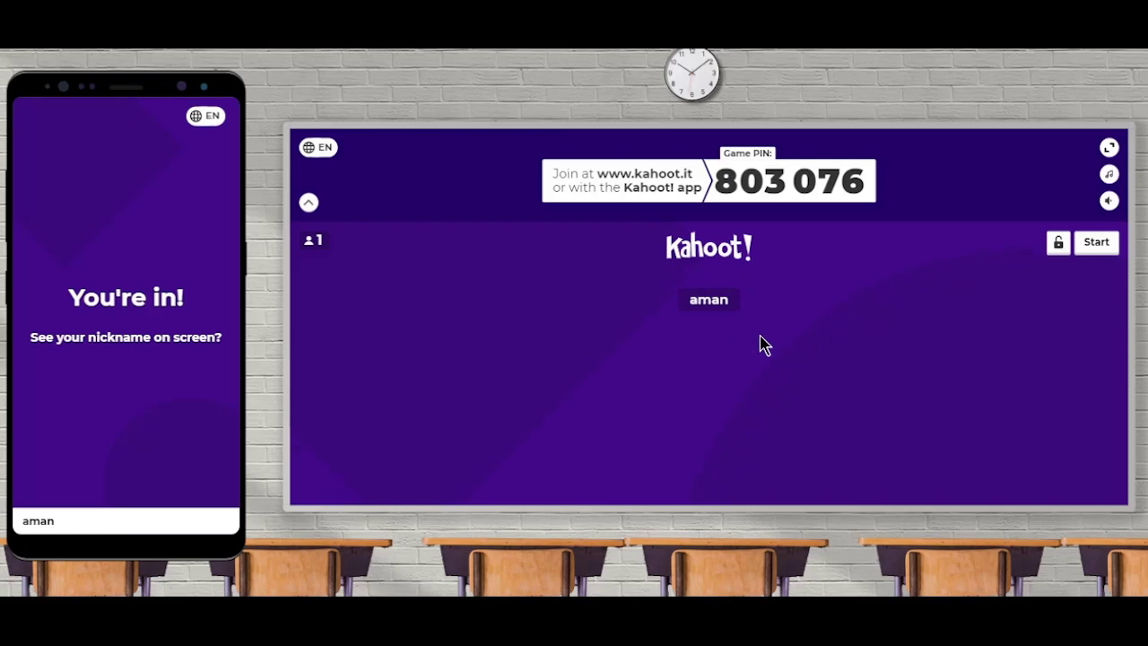
# Step: Start the game, answer the Brittle question with Non-Metal, and show the 574-point scoreboard
pyautogui.click(1096, 243)
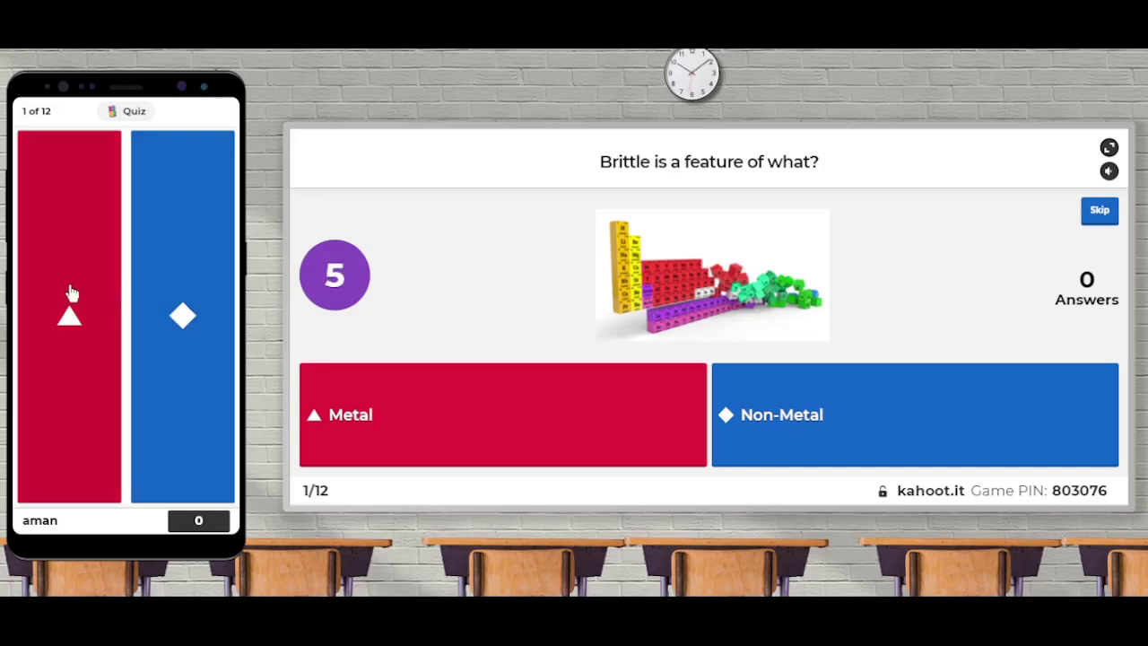
pyautogui.click(190, 374)
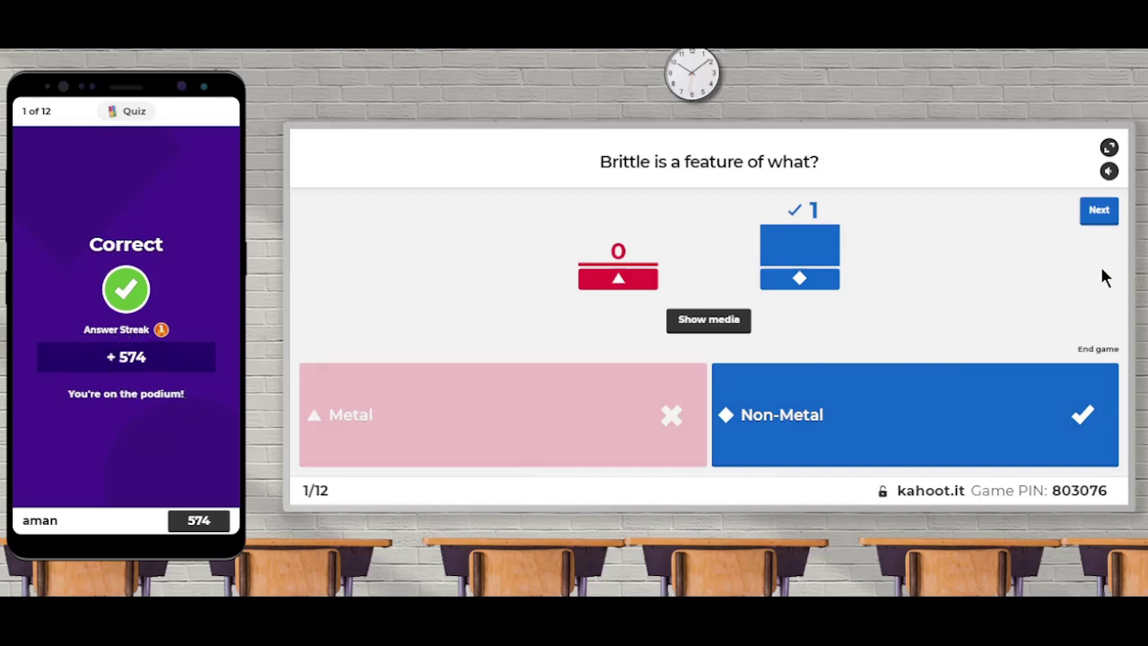
pyautogui.click(1102, 215)
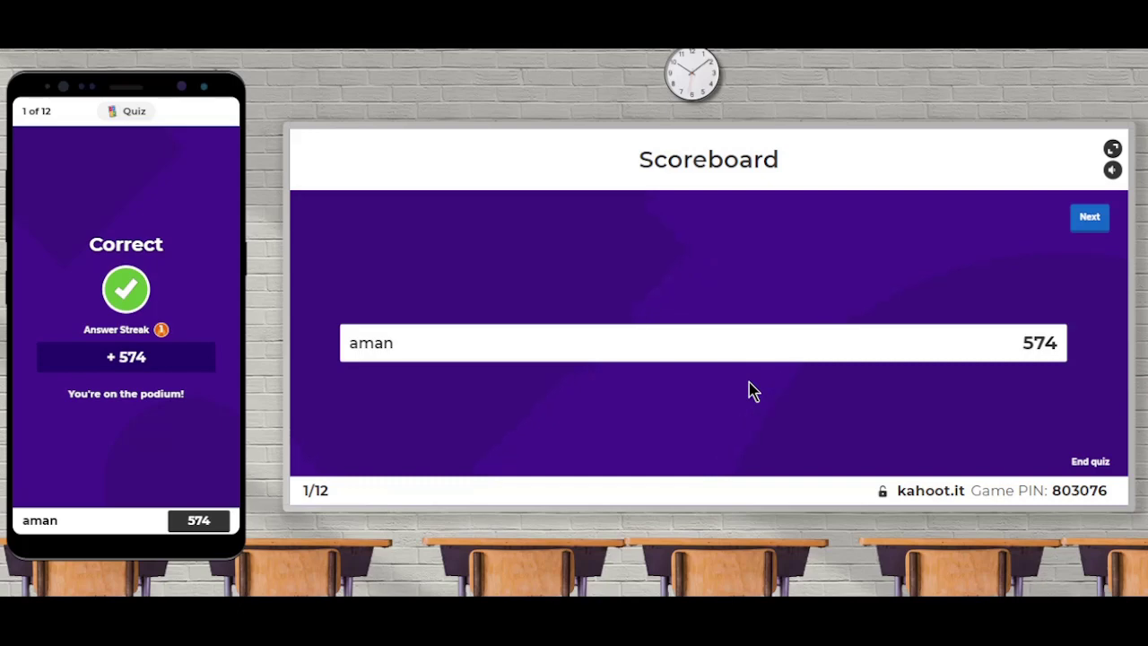
# Step: Answer the Malleable question with Metal to reach 1325 points, then advance to question 3
pyautogui.click(1092, 220)
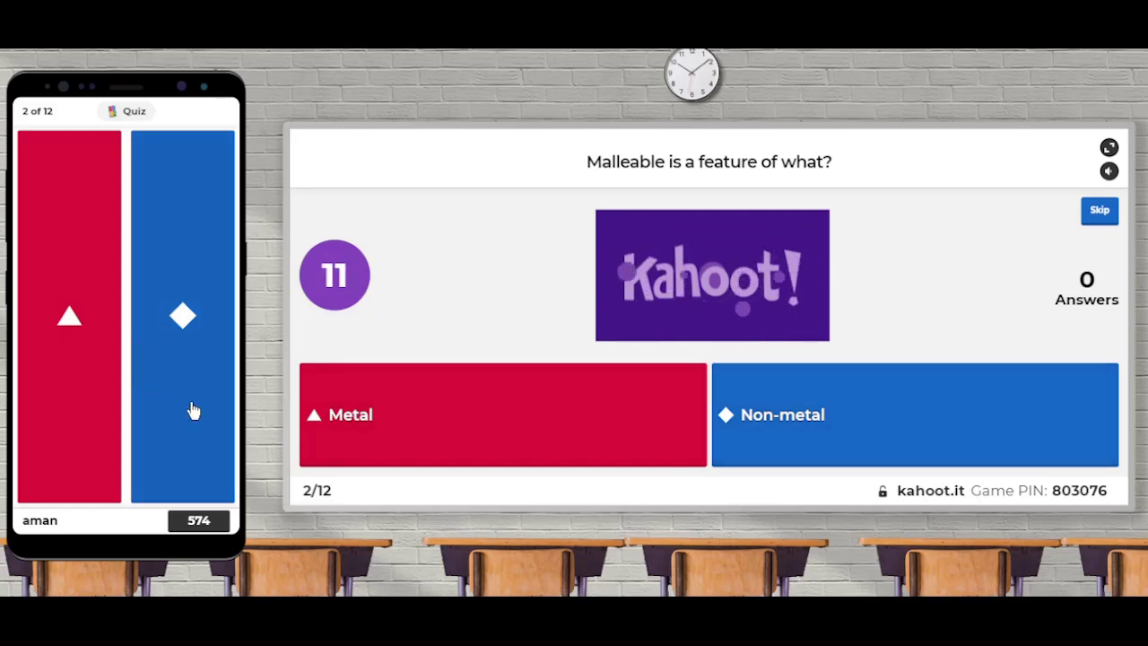
pyautogui.click(78, 350)
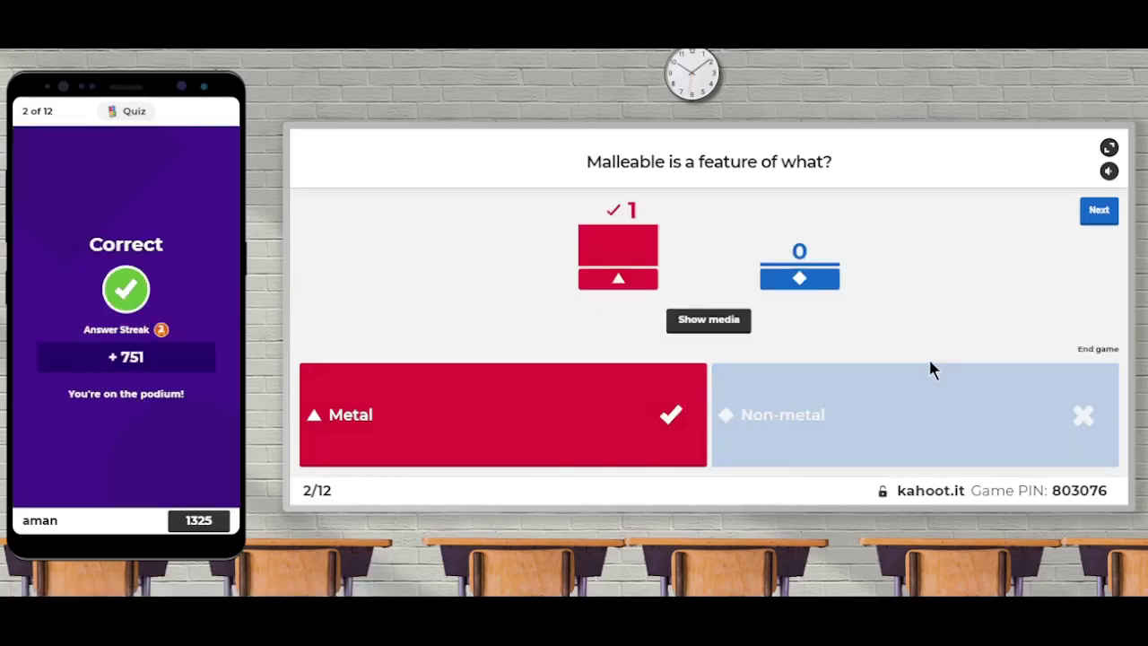
pyautogui.click(1099, 212)
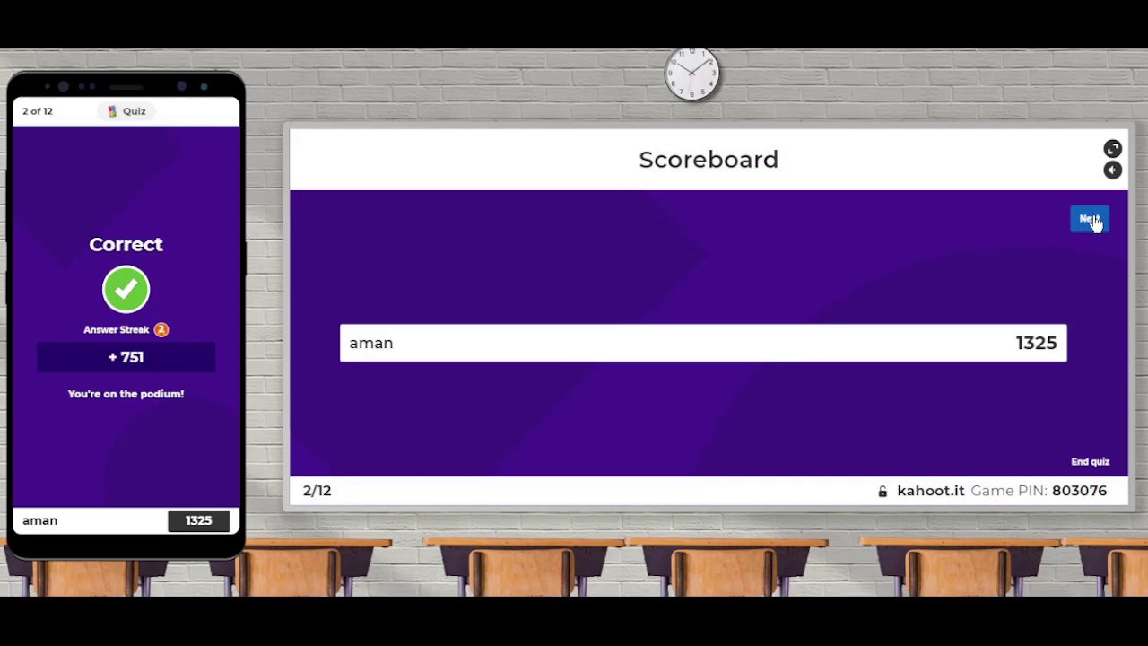
pyautogui.click(1092, 221)
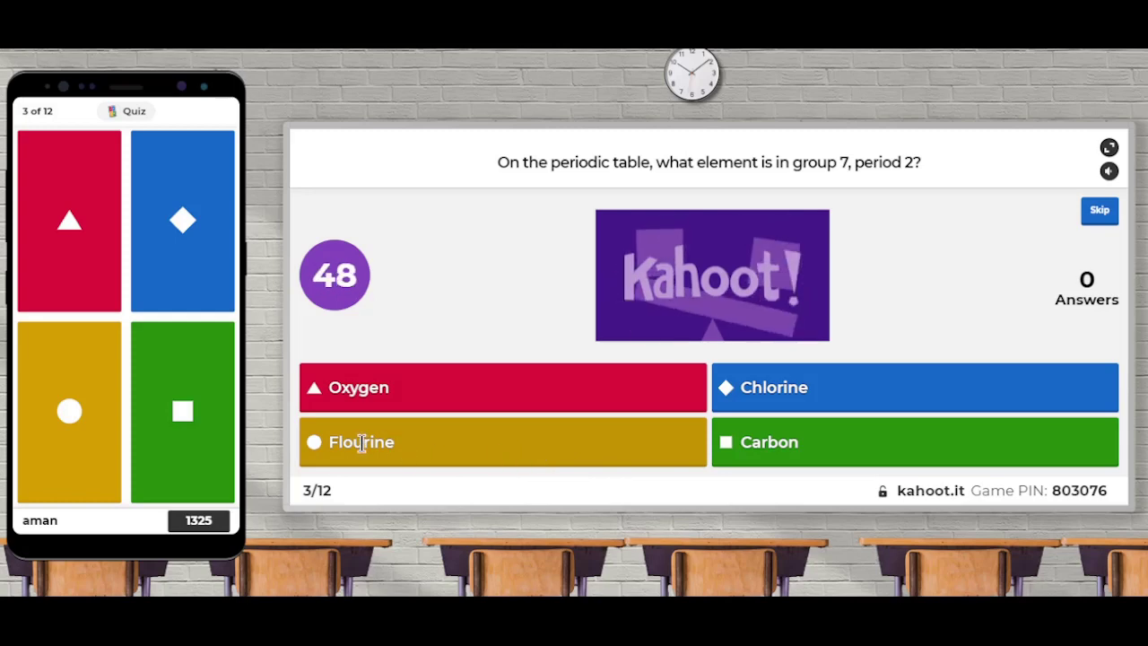
# Step: Answer Flourine (yellow) to the group 7 question, then end the game to reveal the podium with 2223 points
pyautogui.click(79, 416)
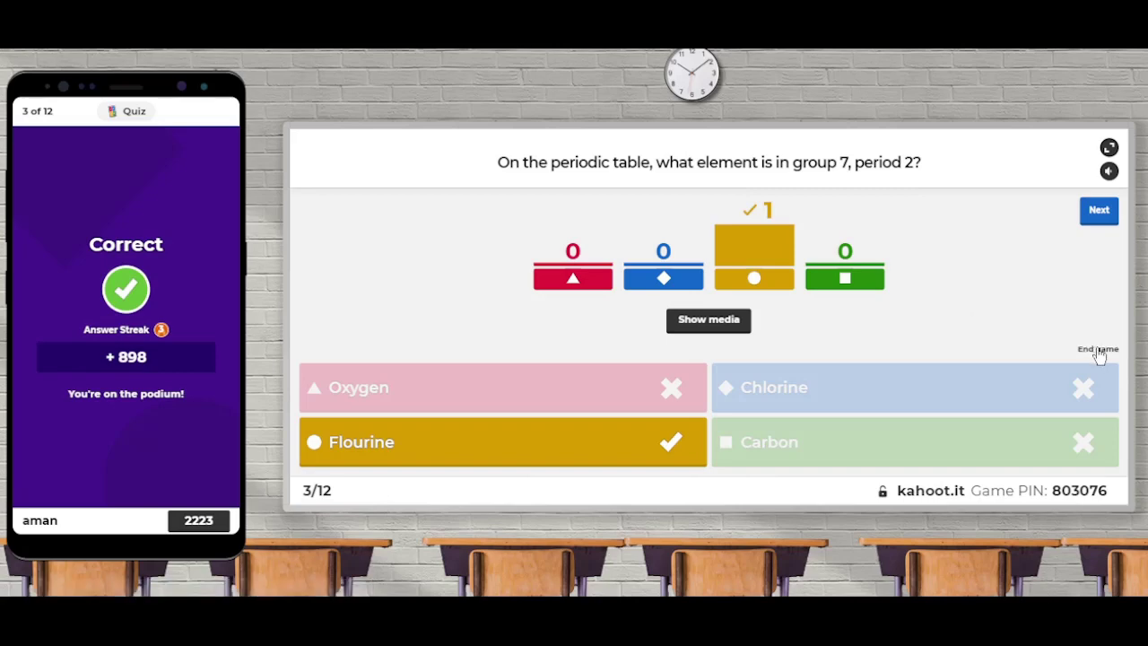
pyautogui.click(1099, 351)
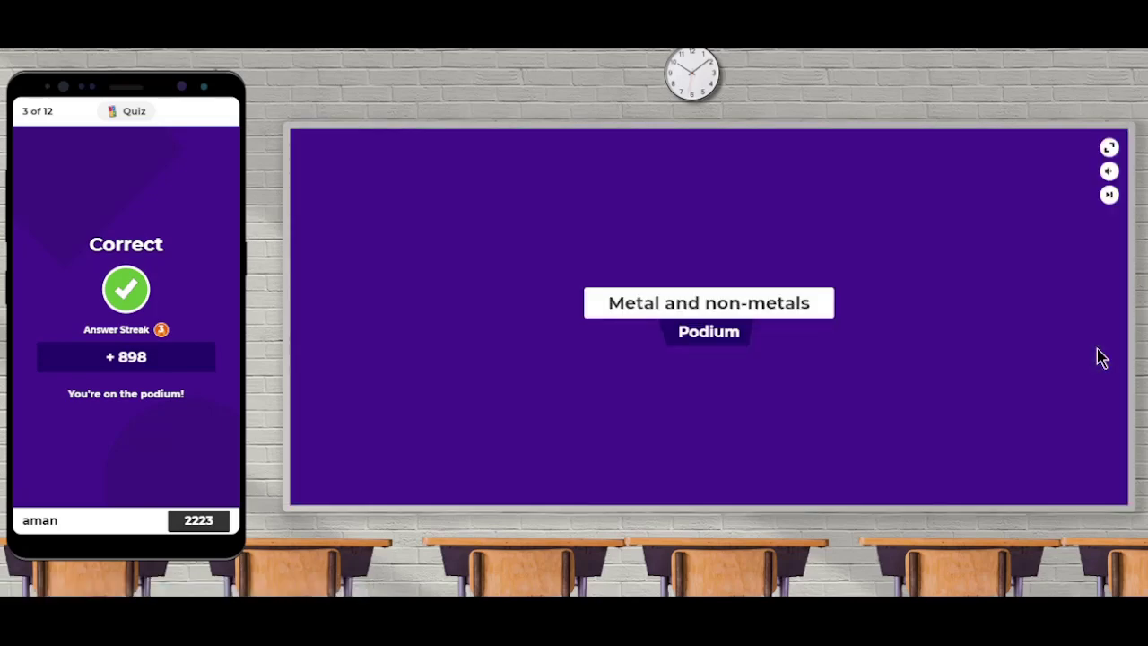